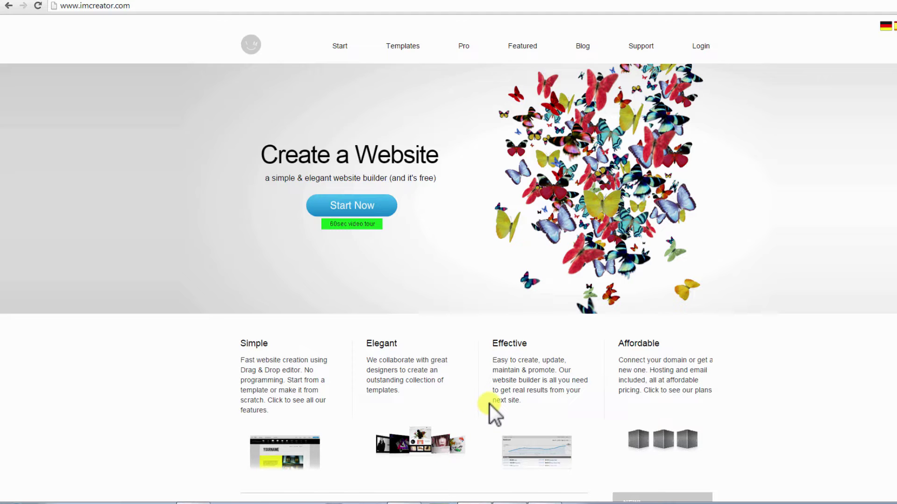
- Browse the IM Creator homepage, then choose Start Now to reach the Start page
scroll(490, 404, "down", 6)
scroll(490, 404, "down", 1)
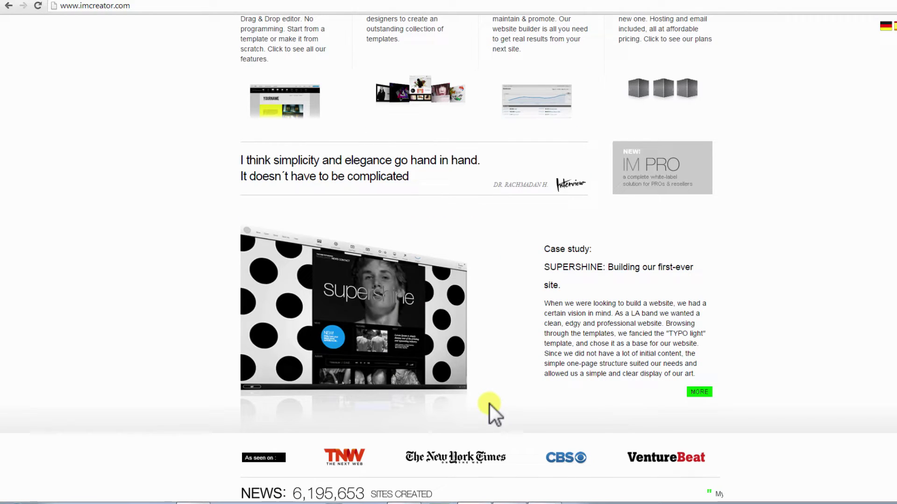
scroll(490, 405, "down", 2)
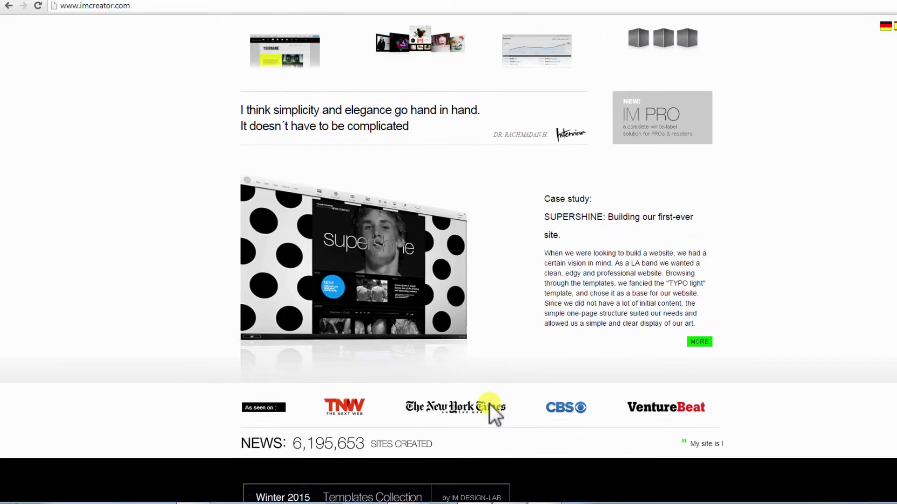
scroll(489, 402, "down", 2)
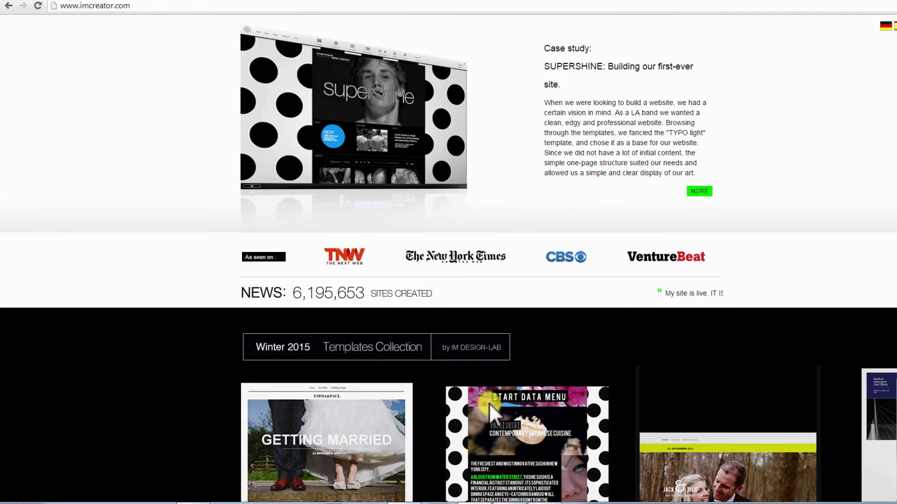
scroll(490, 404, "down", 3)
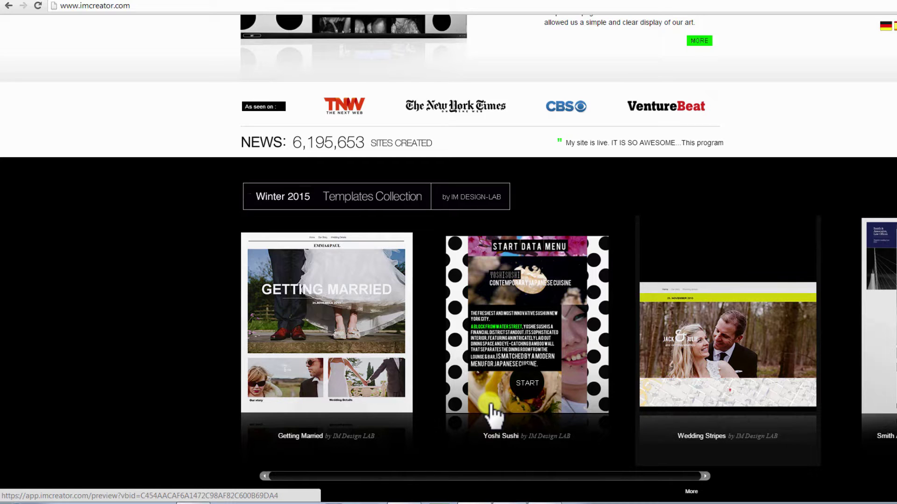
scroll(493, 413, "down", 1)
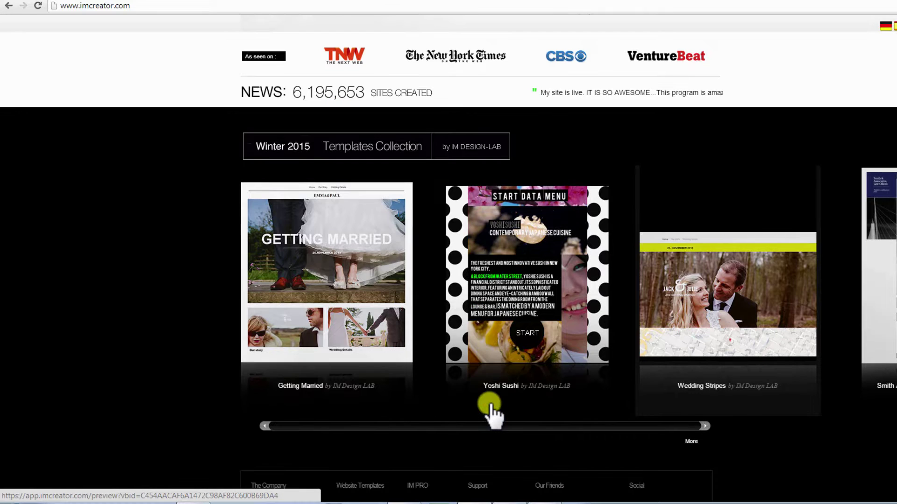
scroll(489, 406, "down", 3)
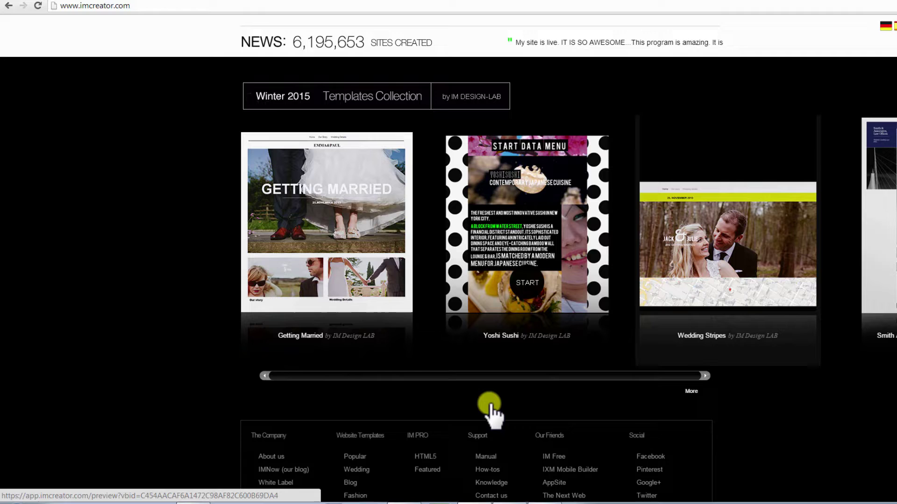
scroll(490, 405, "down", 1)
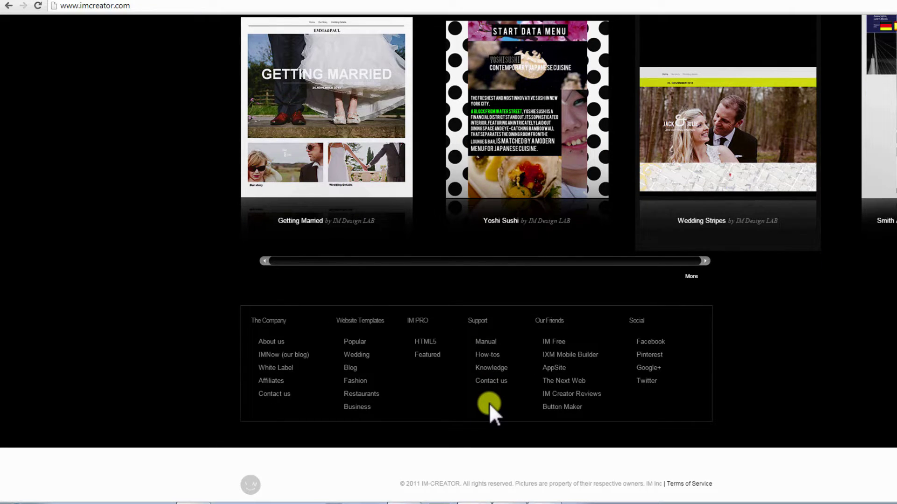
scroll(490, 405, "up", 2)
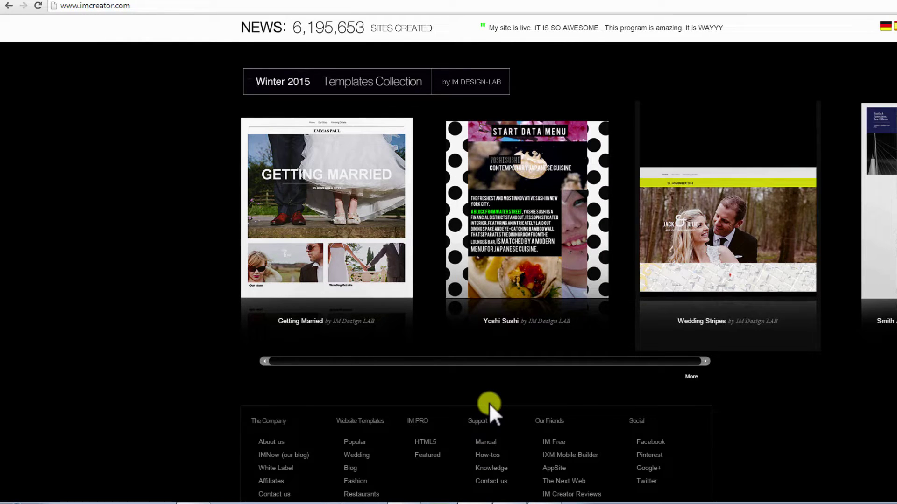
scroll(490, 406, "up", 2)
scroll(489, 405, "up", 1)
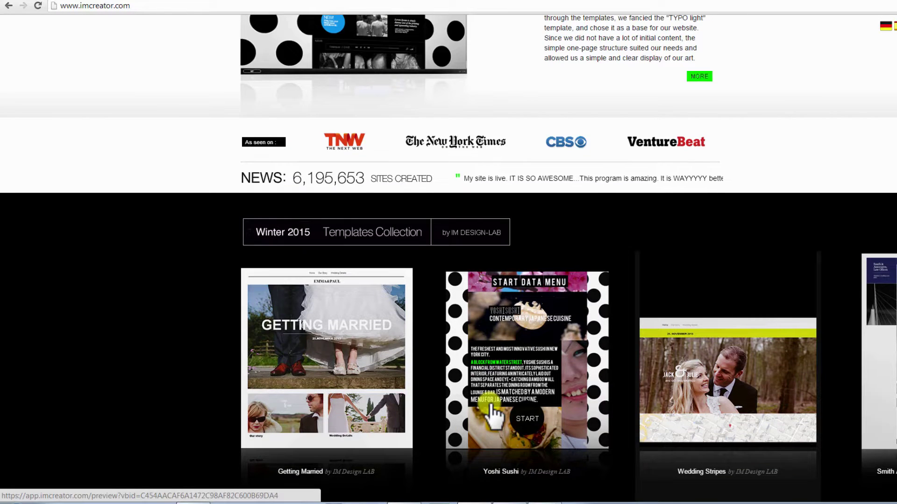
scroll(491, 413, "up", 3)
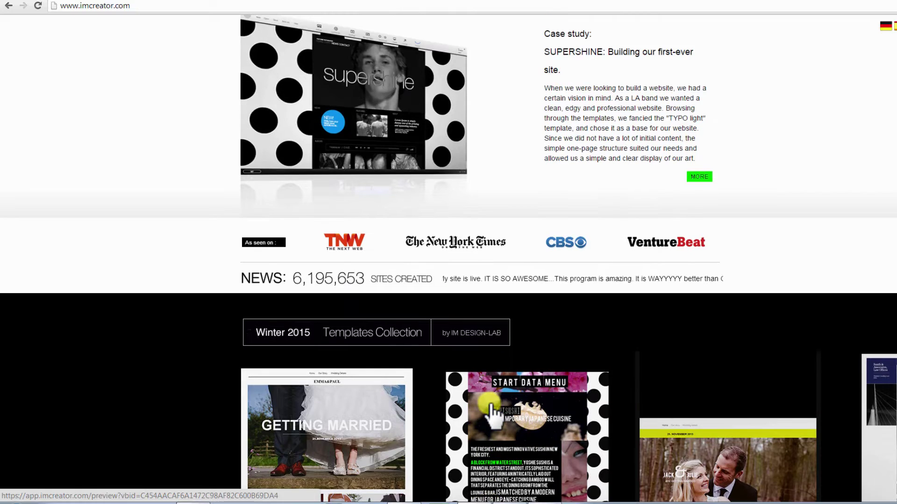
scroll(490, 411, "up", 3)
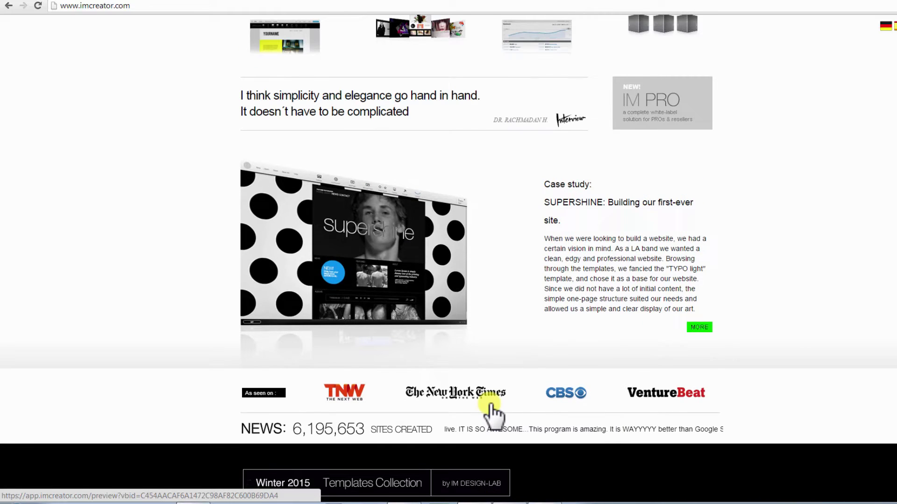
scroll(489, 405, "up", 4)
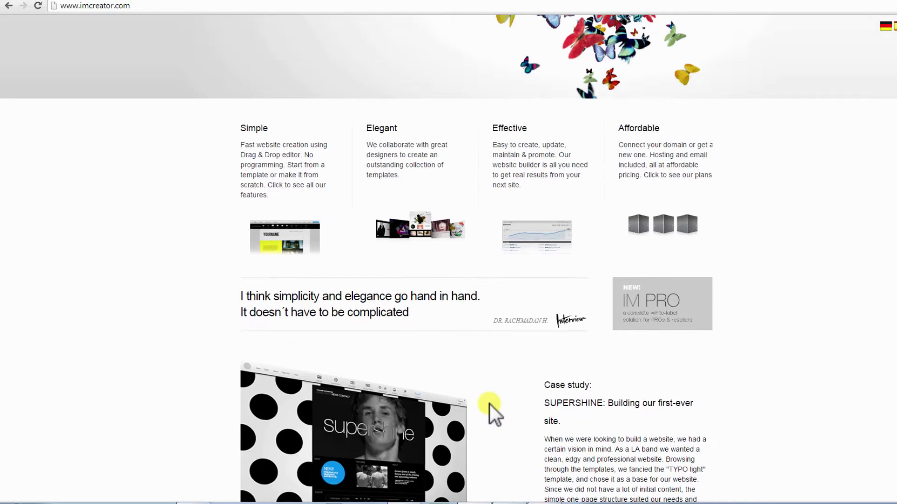
scroll(489, 405, "up", 1)
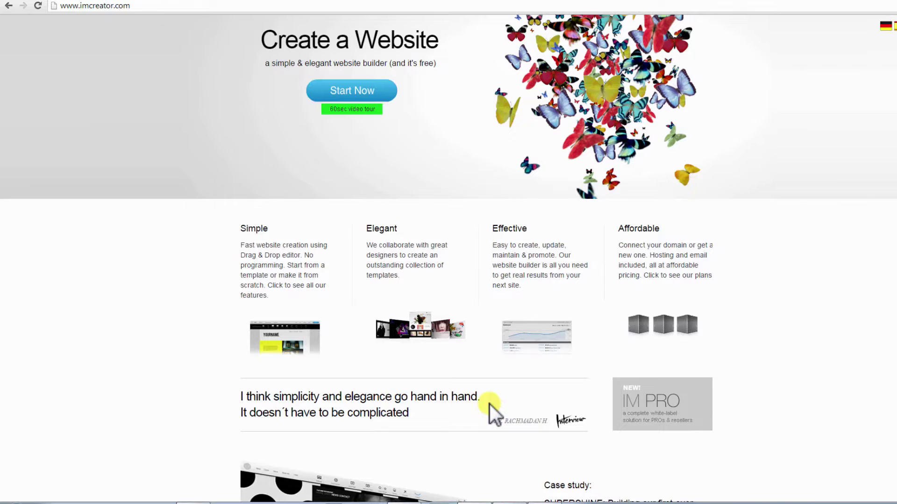
scroll(489, 405, "up", 2)
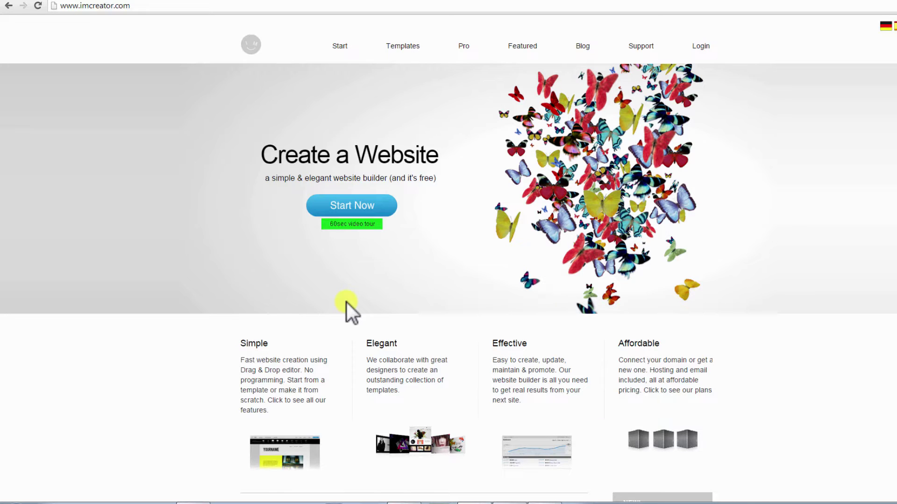
left_click(359, 207)
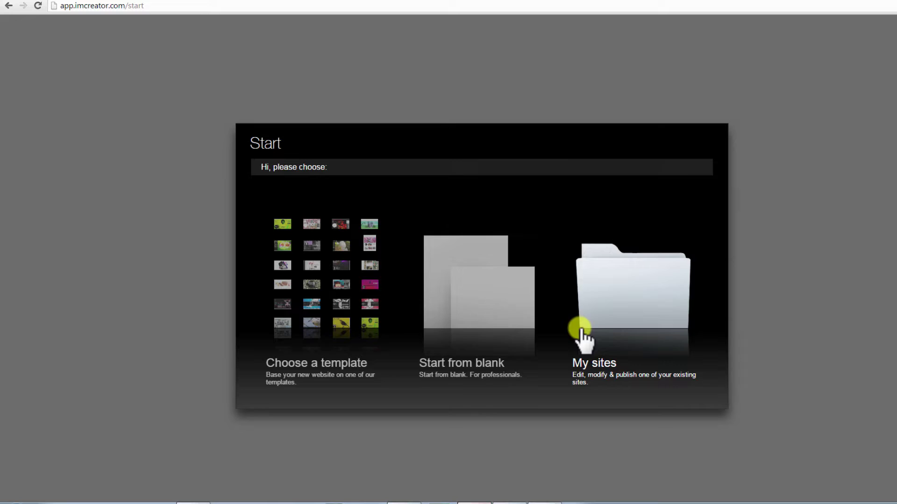
- Pick Choose a template, preview one app template's demo, and return to the gallery
left_click(317, 314)
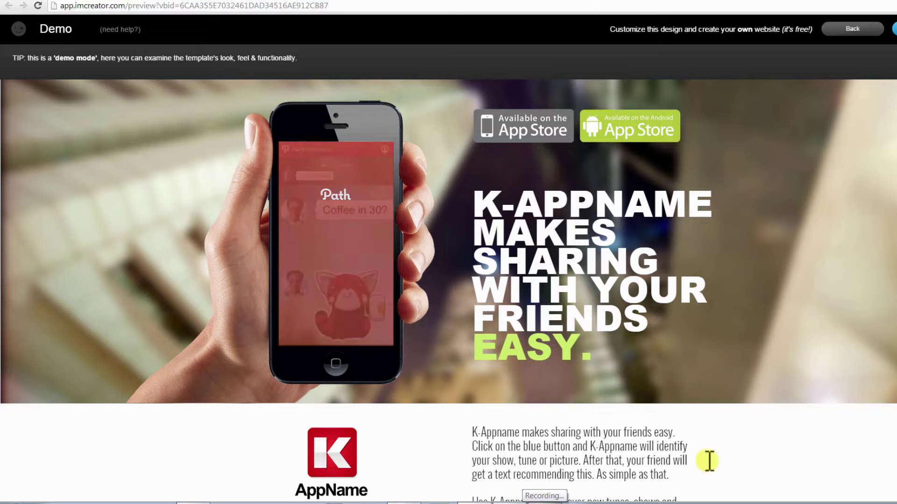
key("alt+Left")
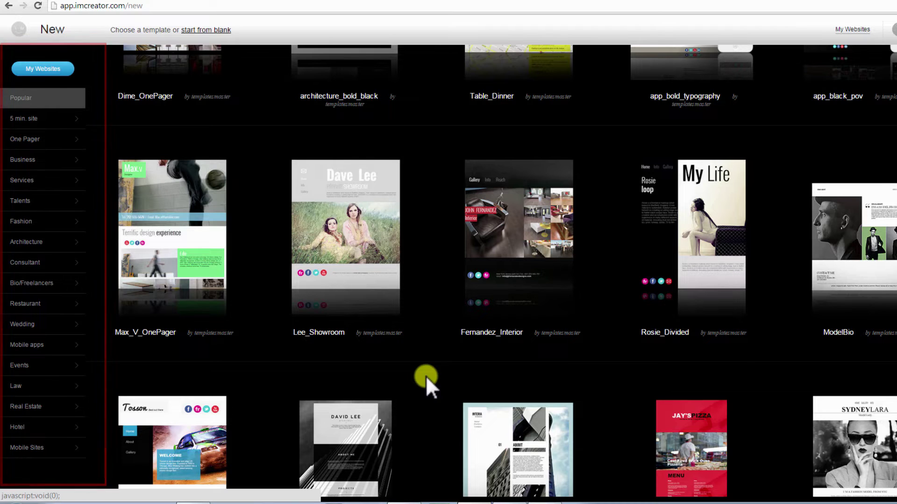
mouse_move(195, 337)
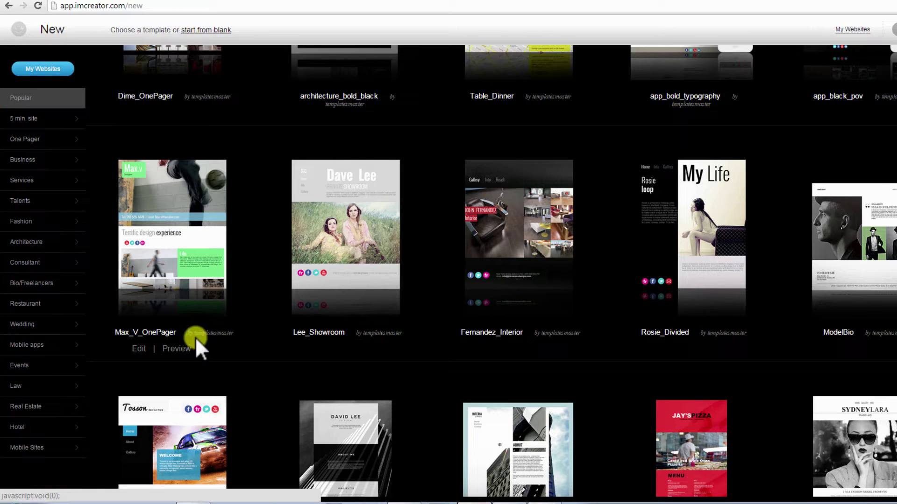
- Filter templates to Architecture and preview the max_center_white template
left_click(62, 252)
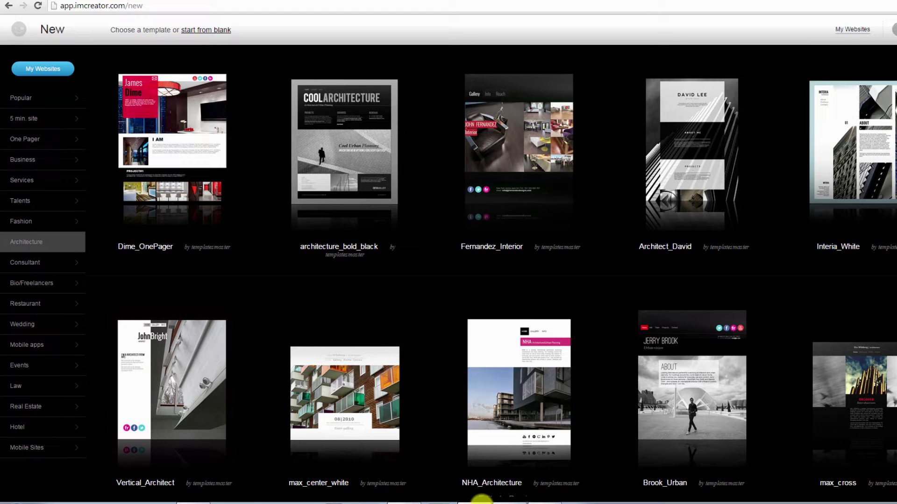
left_click(356, 397)
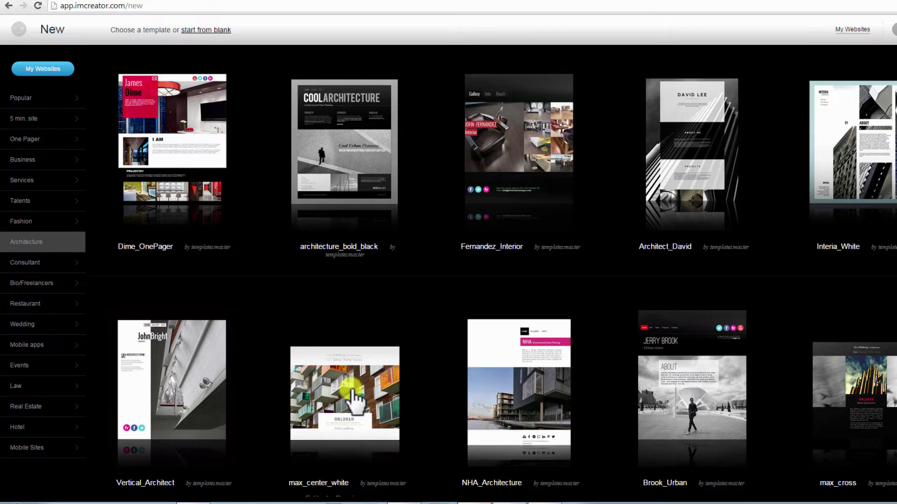
key("alt+Left")
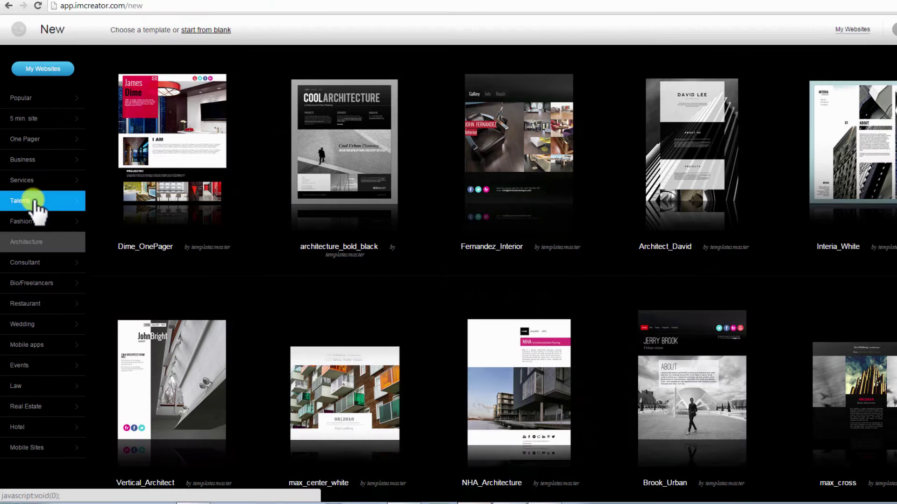
- Browse the Talents category of templates
left_click(36, 203)
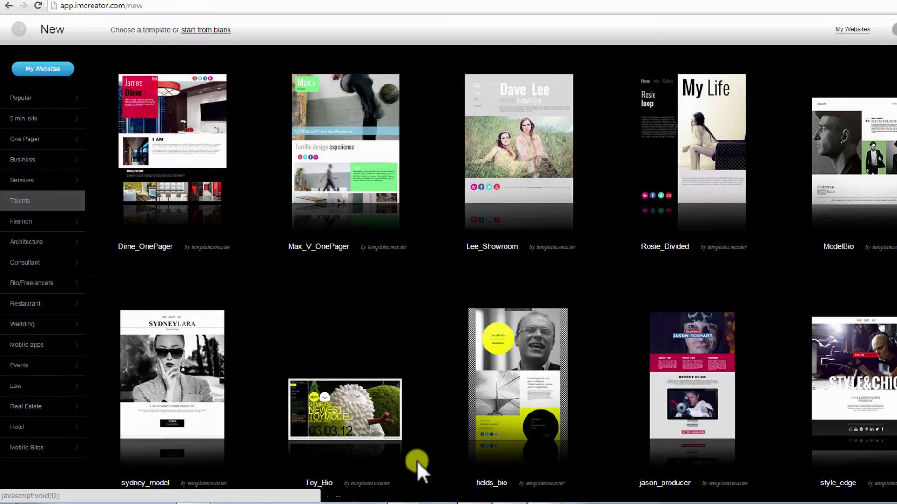
scroll(417, 460, "down", 1)
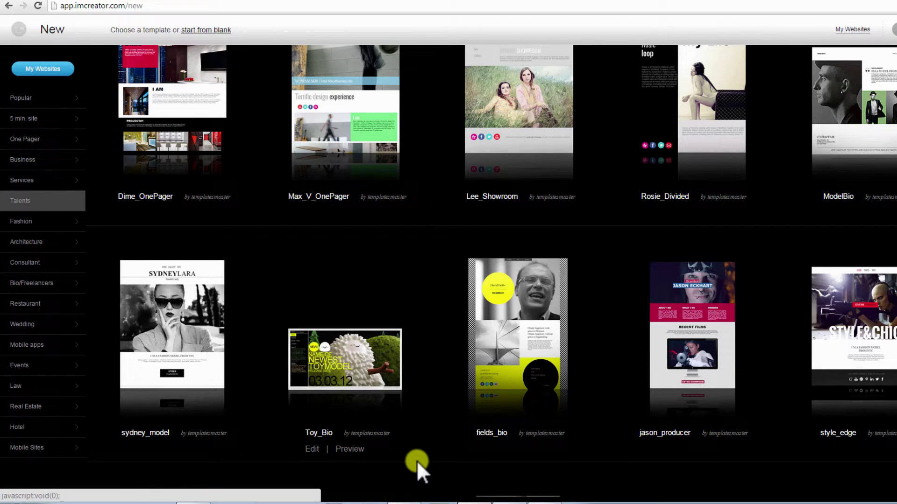
scroll(417, 461, "down", 1)
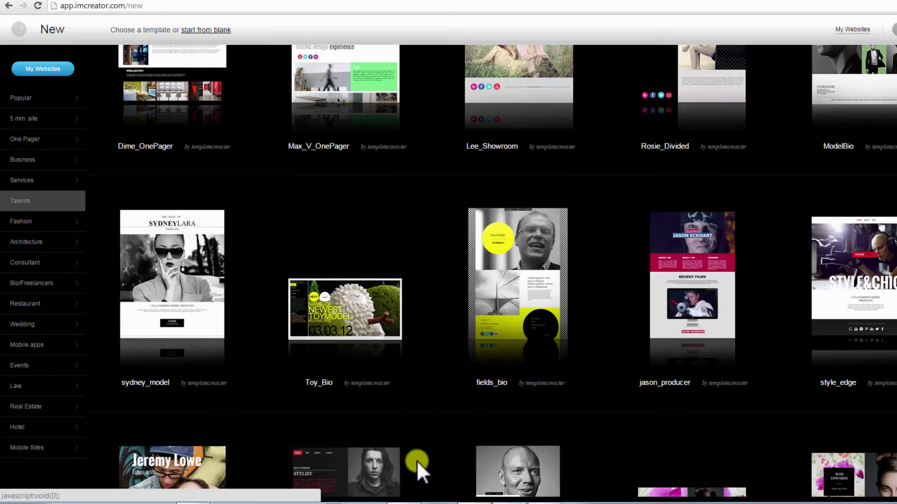
scroll(601, 369, "down", 5)
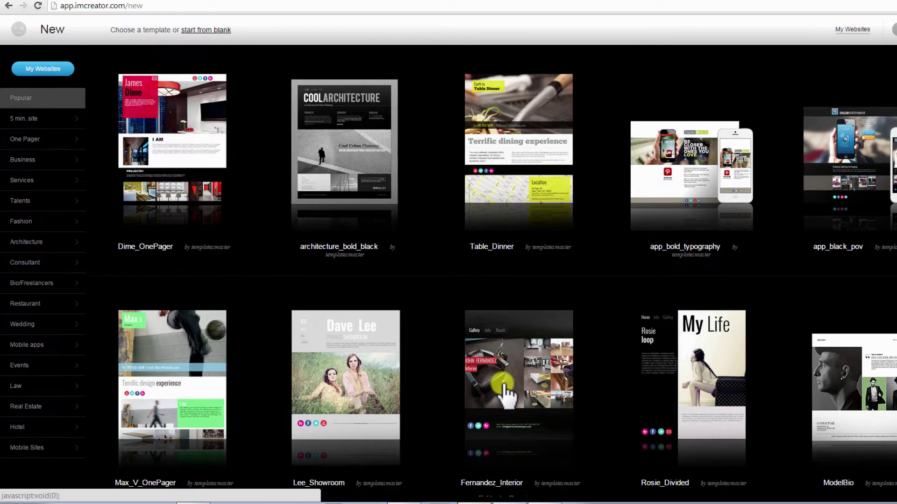
- Preview the Fernandez_Interior template and choose Customize Now to open it in the editor
left_click(503, 385)
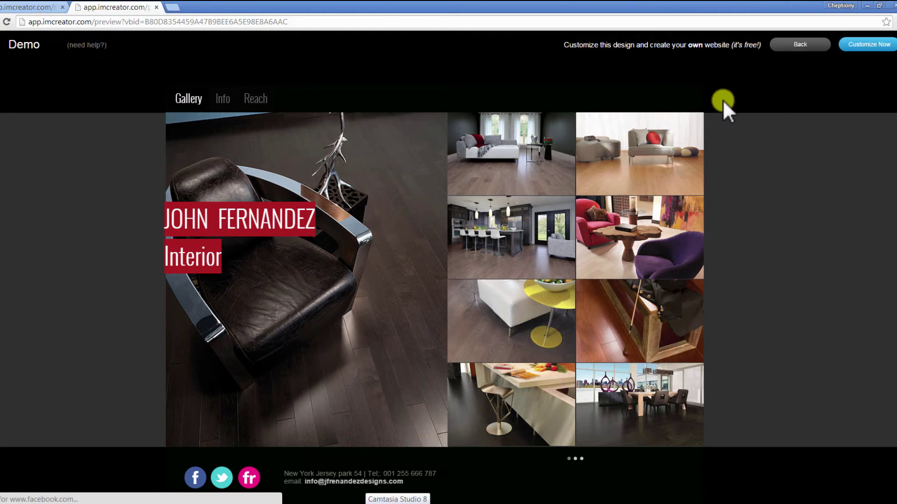
left_click(859, 45)
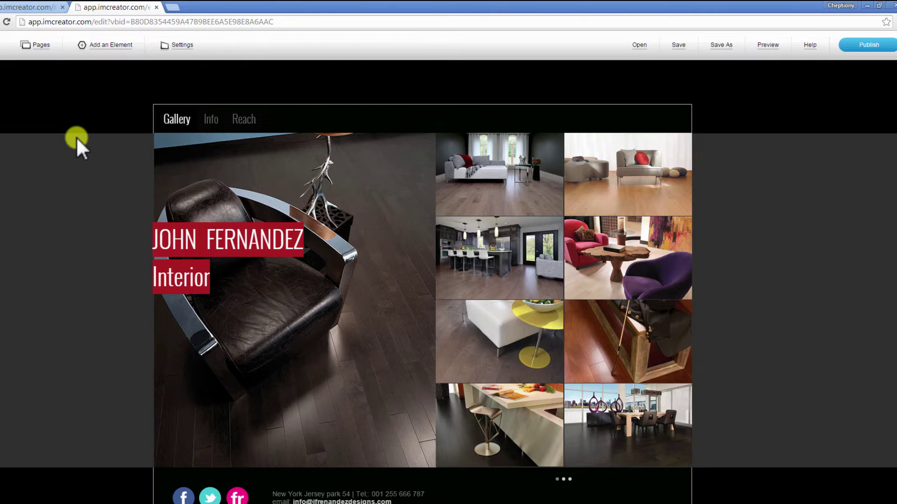
left_click(36, 45)
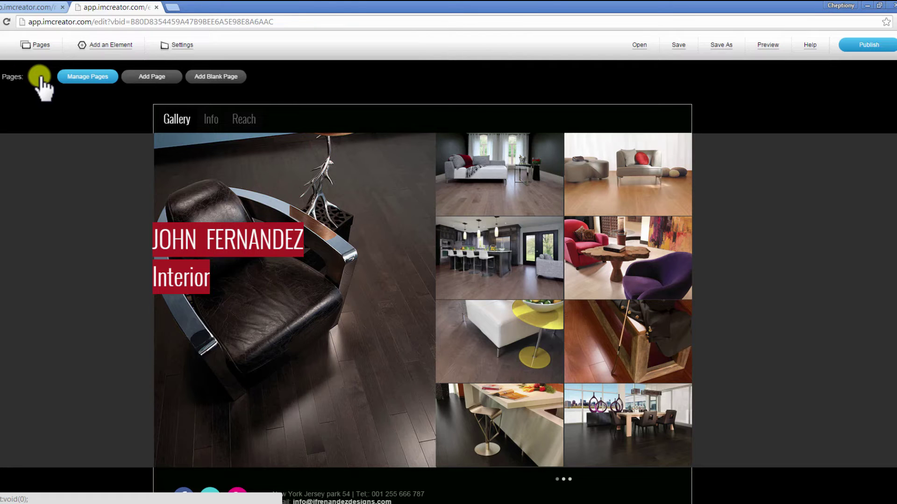
left_click(102, 47)
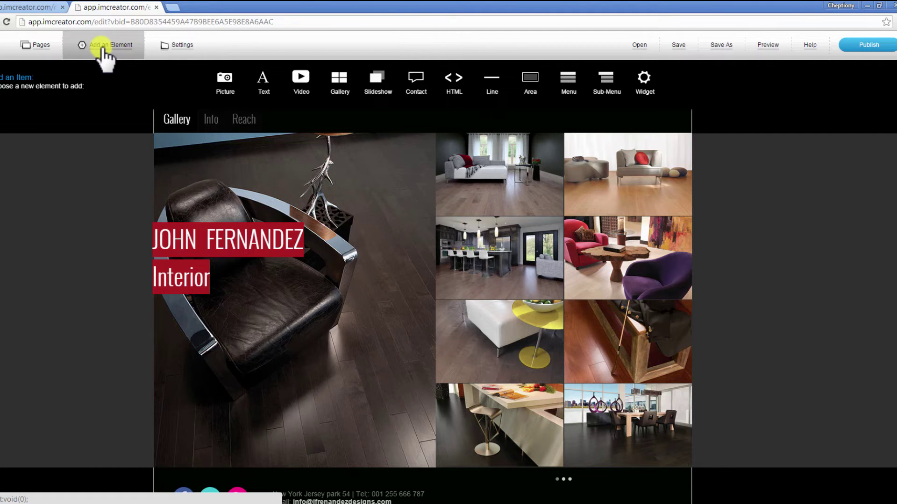
left_click(165, 47)
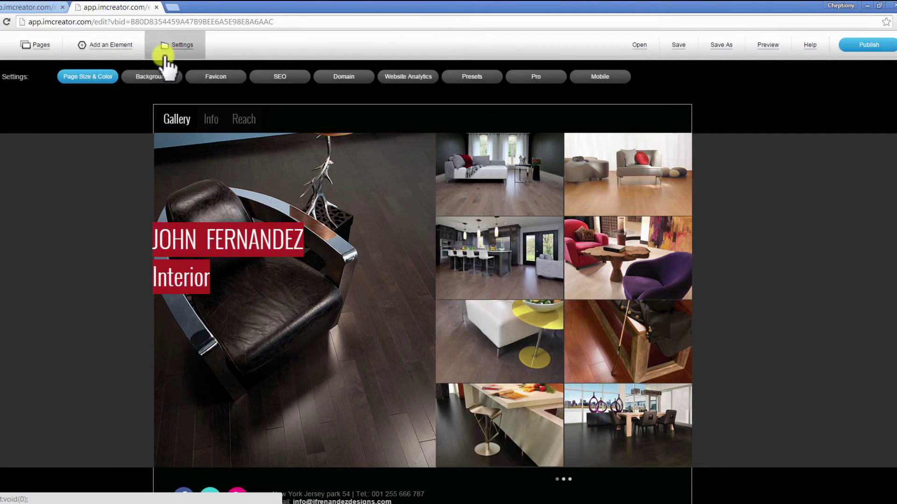
left_click(375, 346)
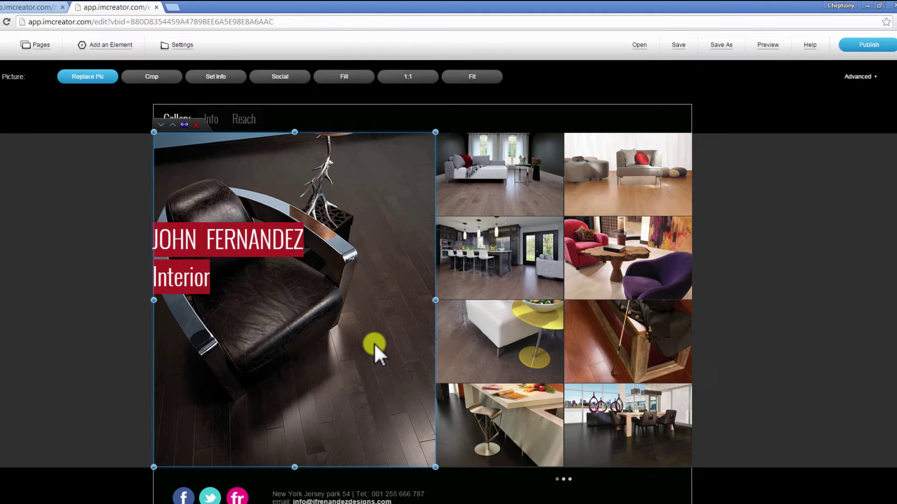
left_click(181, 87)
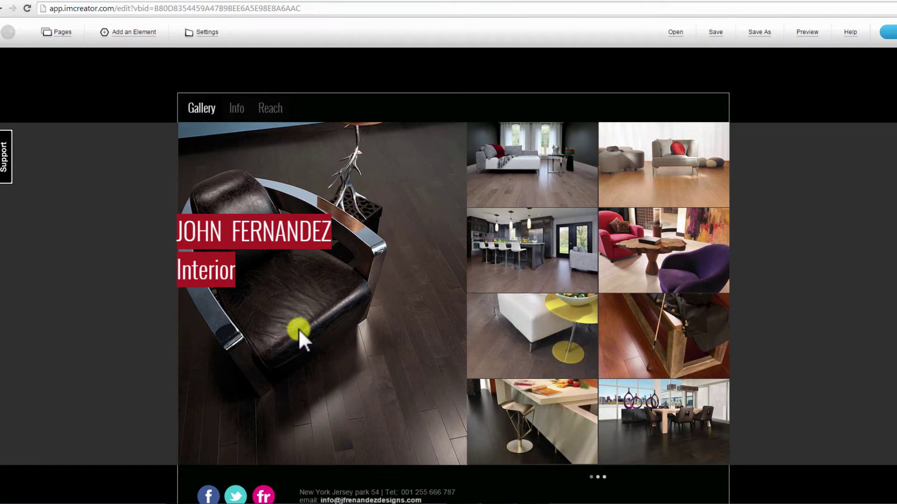
left_click(298, 328)
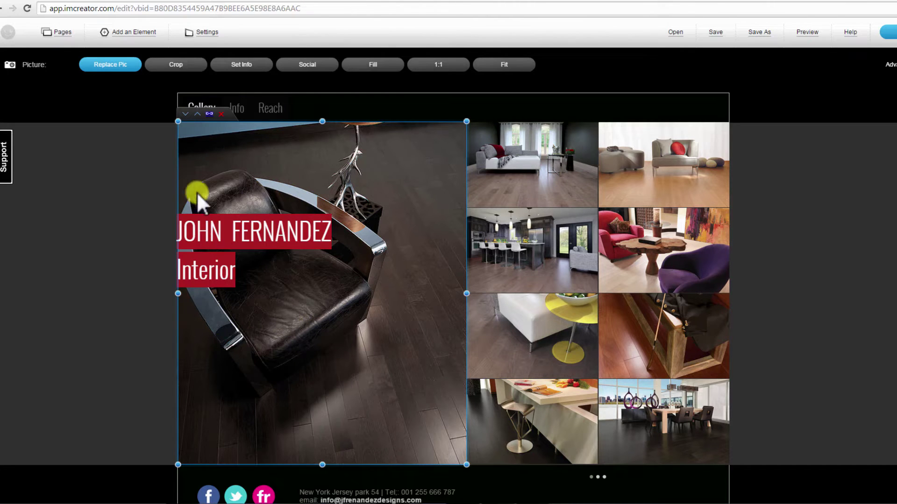
- Recrop the chair photo by dragging its bottom crop edge, then close crop mode
left_click(180, 68)
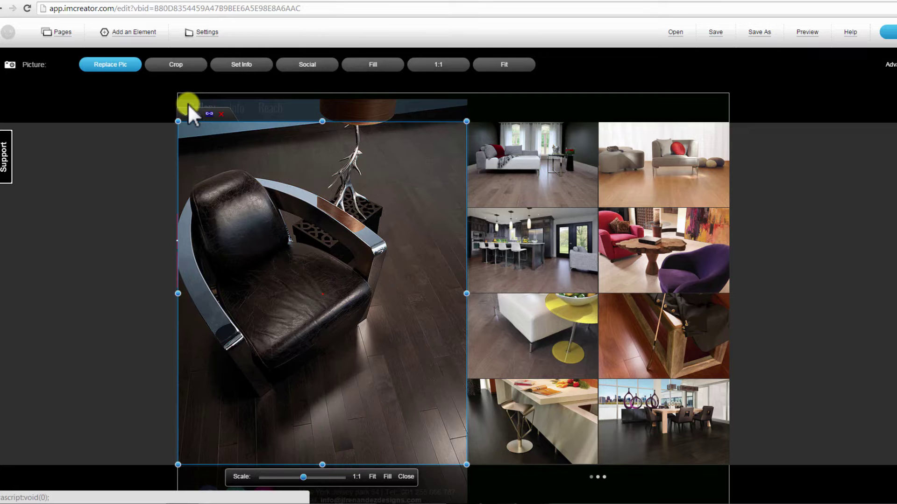
left_click_drag(322, 465, 300, 485)
left_click(156, 374)
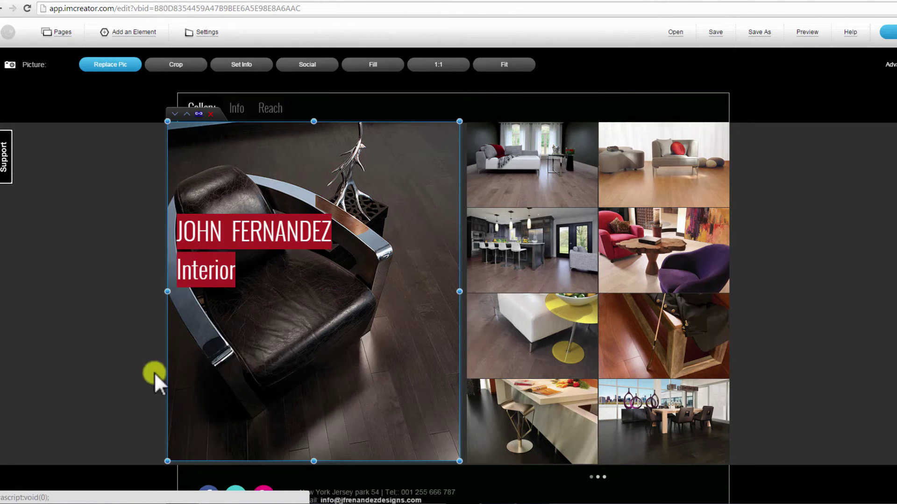
left_click(305, 405)
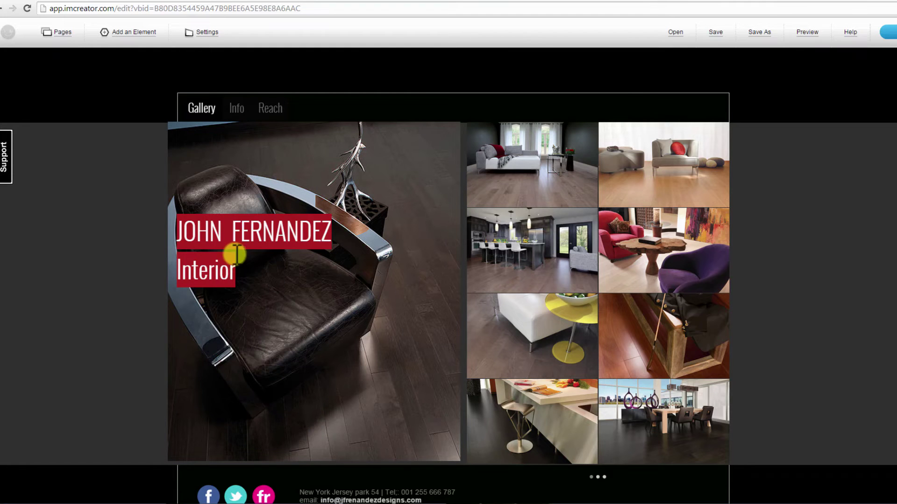
- Edit the headline text so its second line reads 'Exterior' instead of 'Interior'
left_click(247, 239)
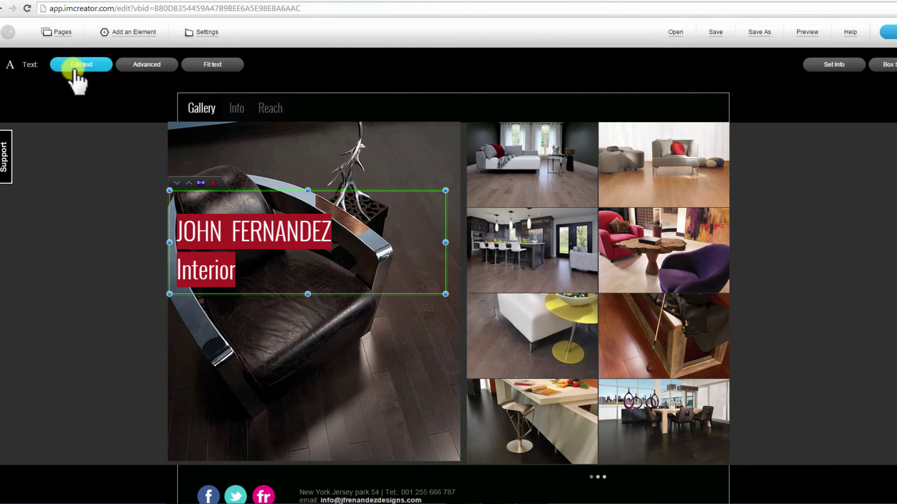
left_click(92, 75)
left_click(236, 280)
key("BackSpace")
key("BackSpace")
key("BackSpace")
key("BackSpace")
key("BackSpace")
key("BackSpace")
key("BackSpace")
key("BackSpace")
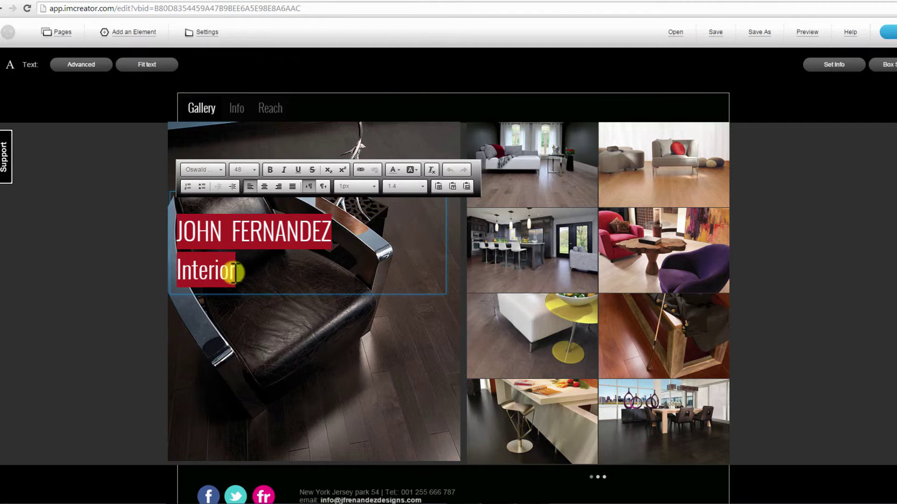
type("Exterior")
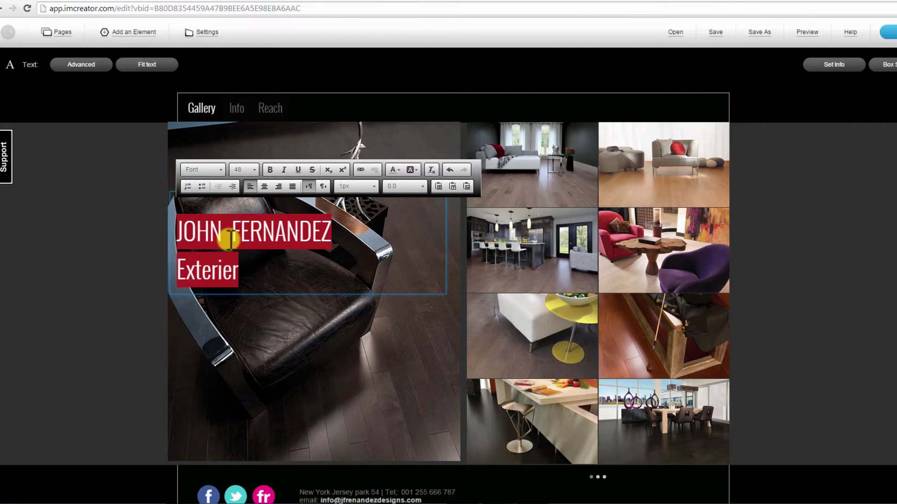
key("BackSpace")
key("BackSpace")
type("or")
key("BackSpace")
key("BackSpace")
type("or")
left_click(276, 144)
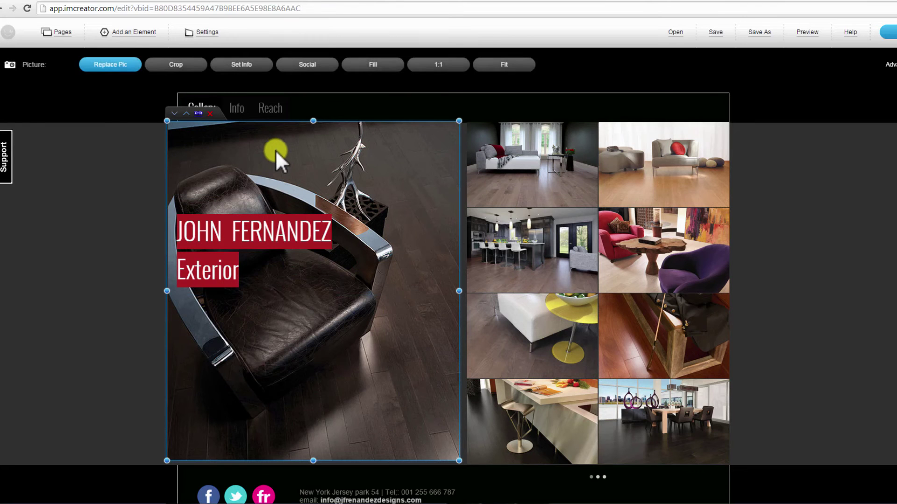
- Add a video element and place it, shortened, over the left column below the headline
left_click(240, 296)
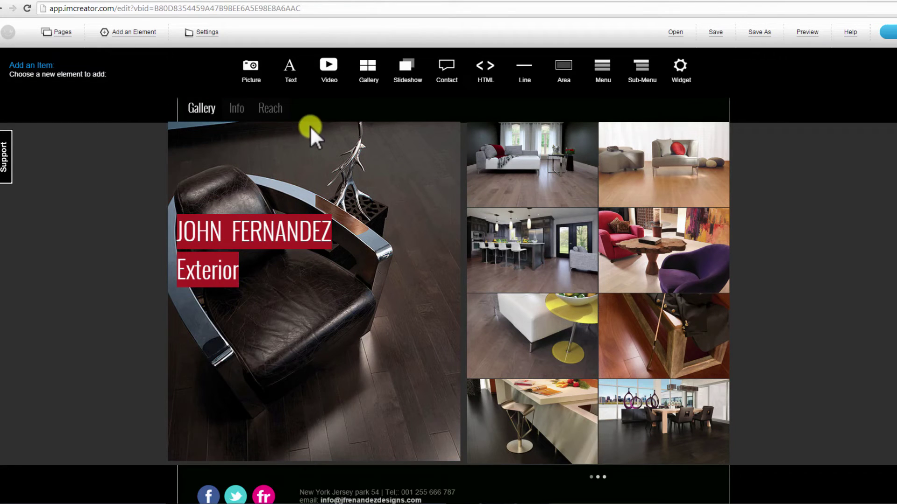
left_click(334, 74)
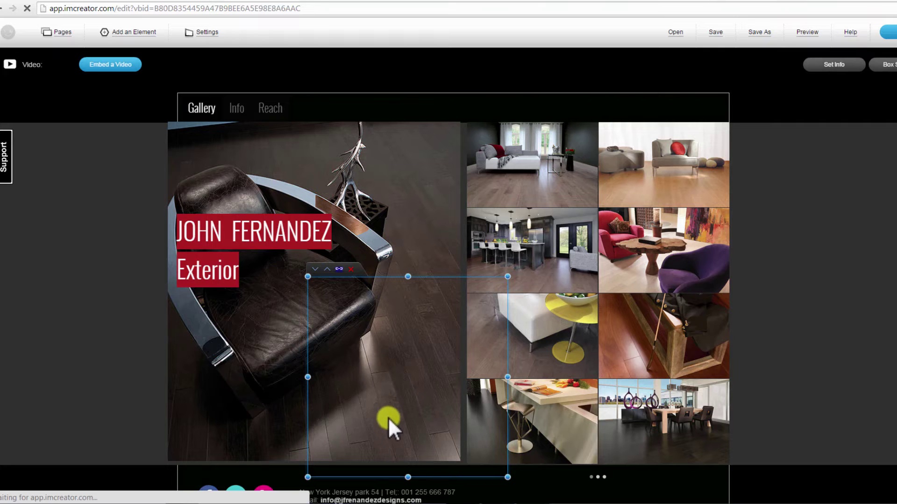
left_click_drag(333, 279, 276, 279)
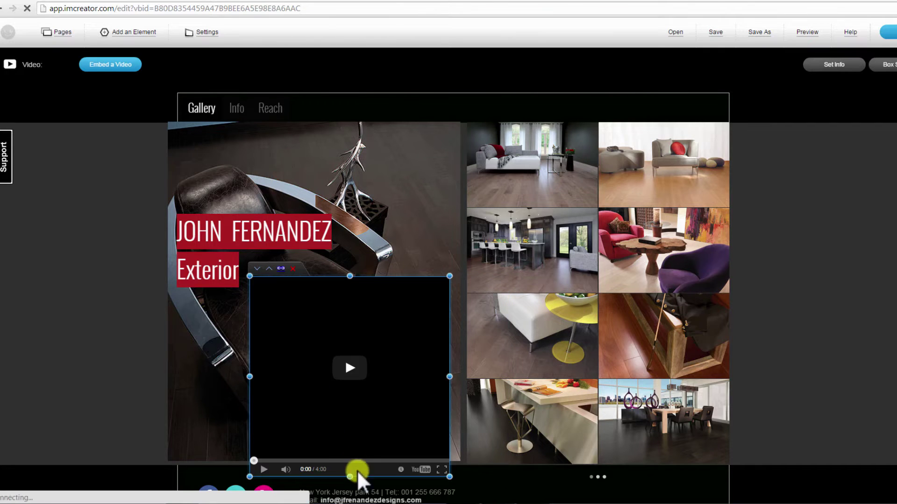
left_click_drag(350, 472, 349, 453)
left_click(312, 368)
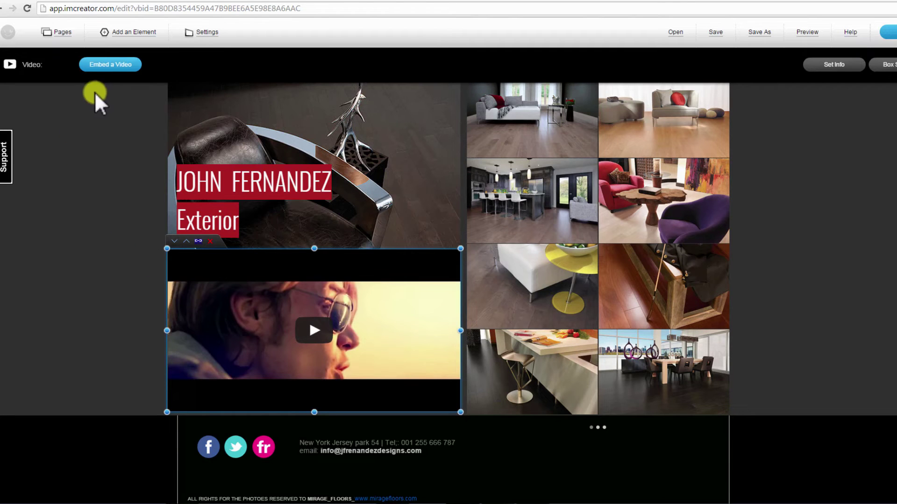
- Embed the YouTube video with Autoplay and Loop on, and confirm the settings
left_click(108, 65)
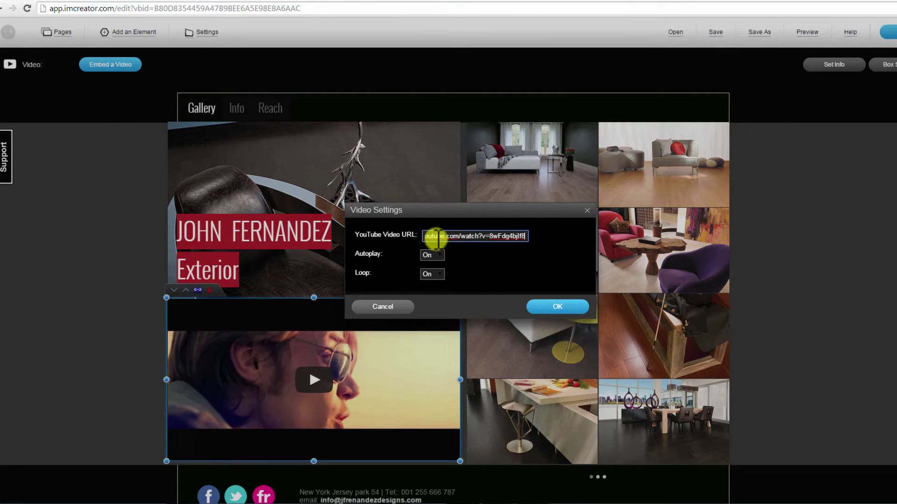
left_click(440, 256)
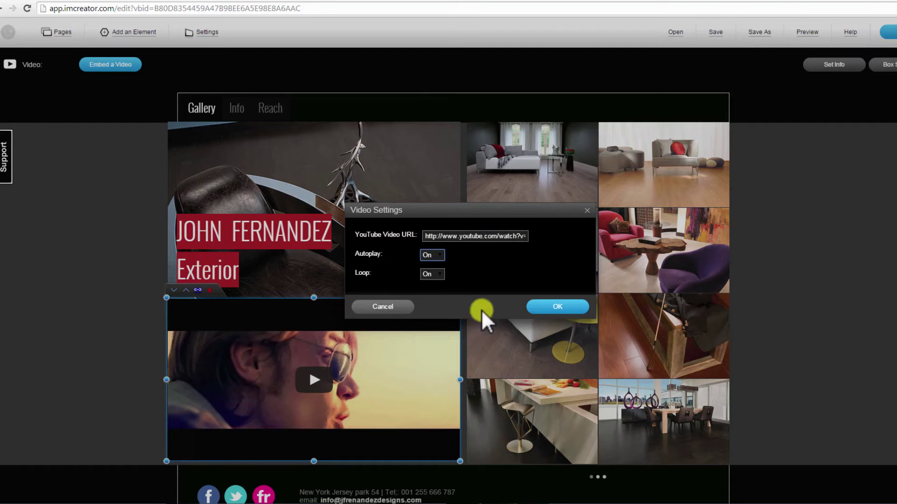
left_click(554, 320)
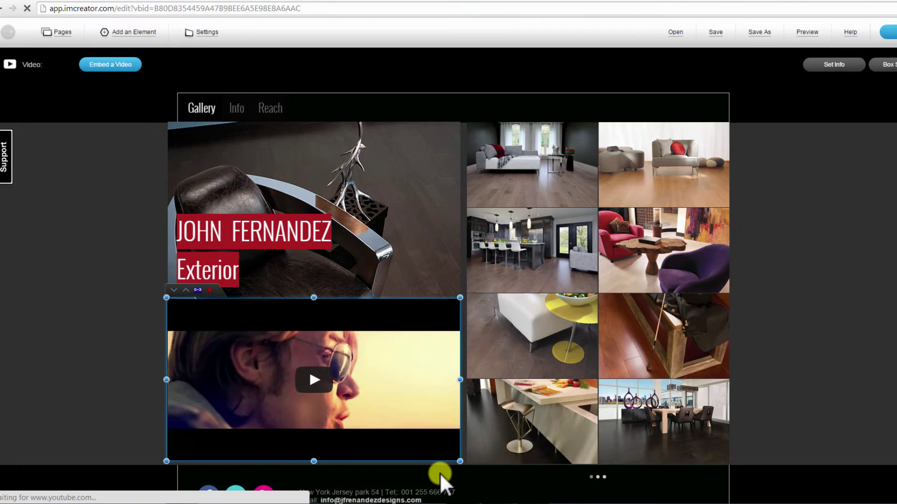
left_click(439, 473)
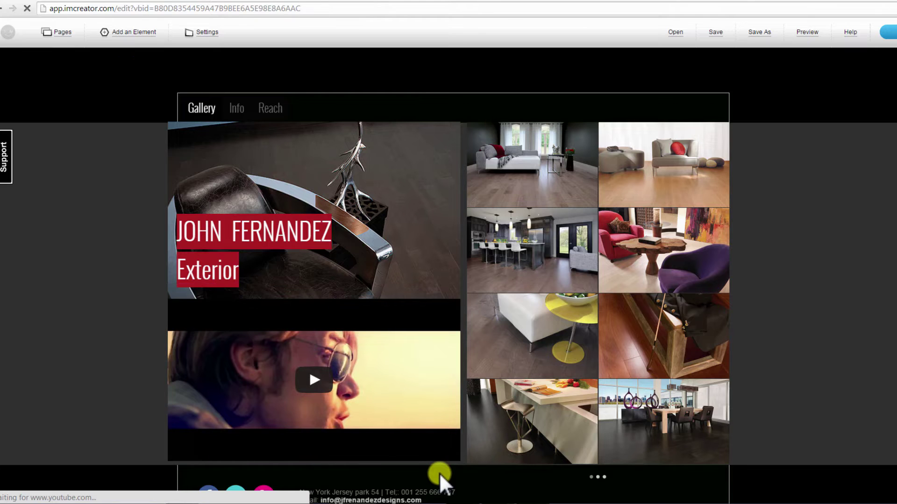
scroll(439, 472, "down", 2)
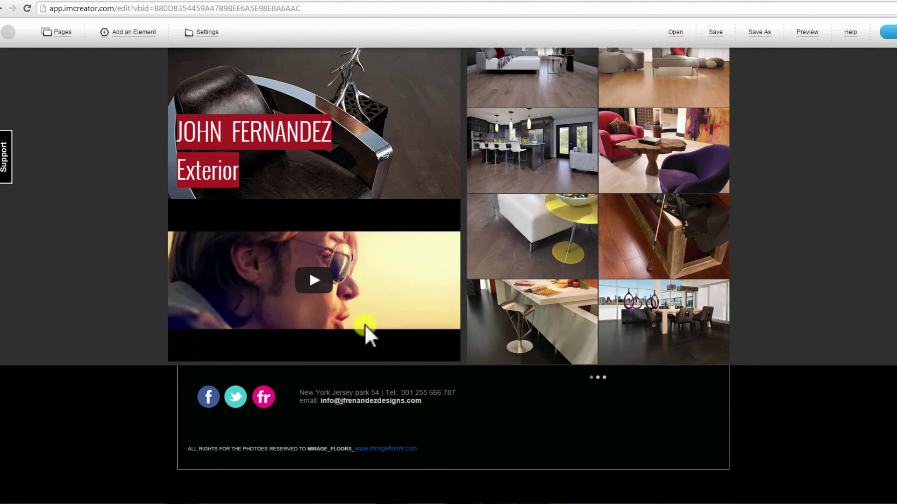
- Add a blank page from Pages > Add Page, creating Page 5 after Portfolio
scroll(139, 284, "up", 2)
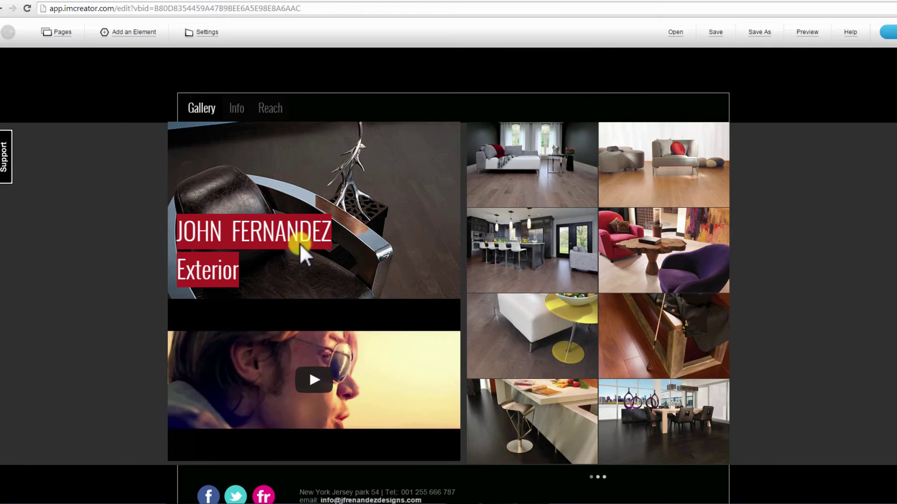
left_click(70, 32)
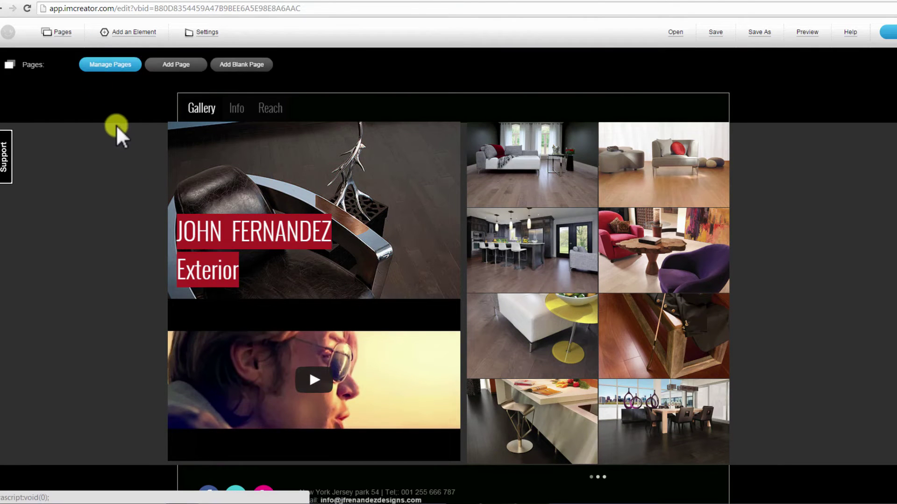
left_click(175, 65)
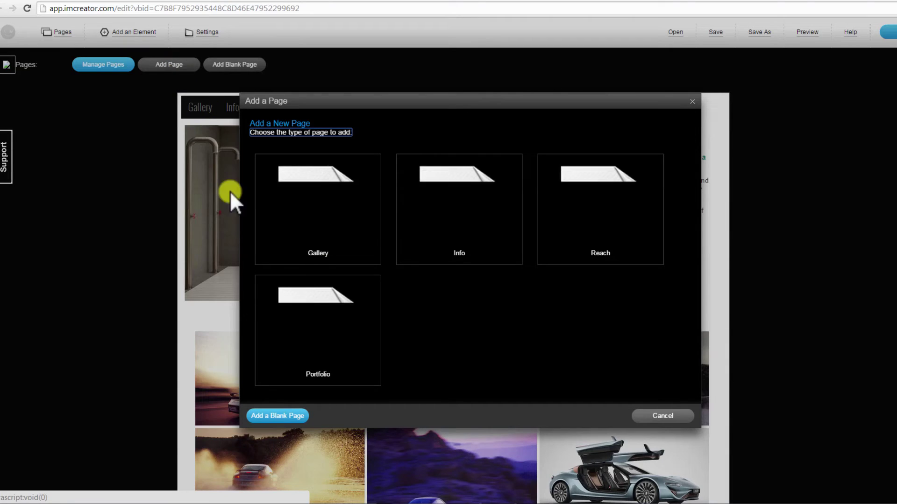
left_click(292, 416)
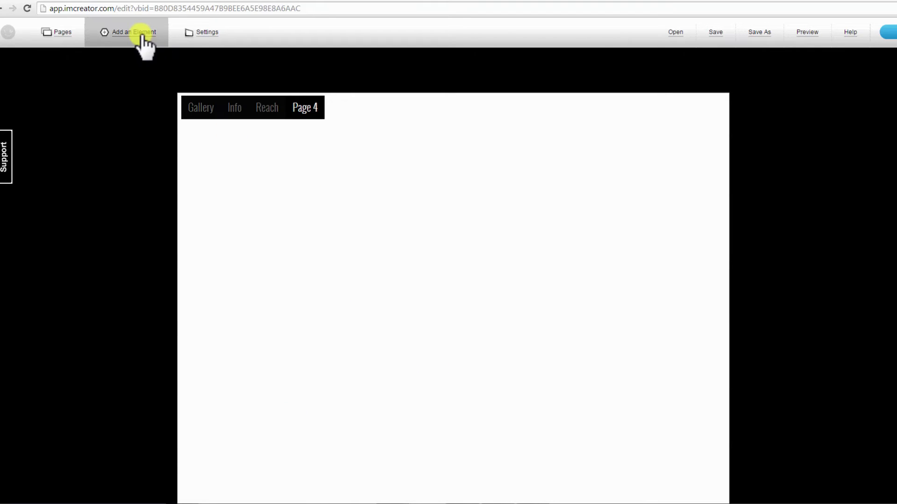
- Add a picture element and move it to the top-left under the menu
left_click(136, 32)
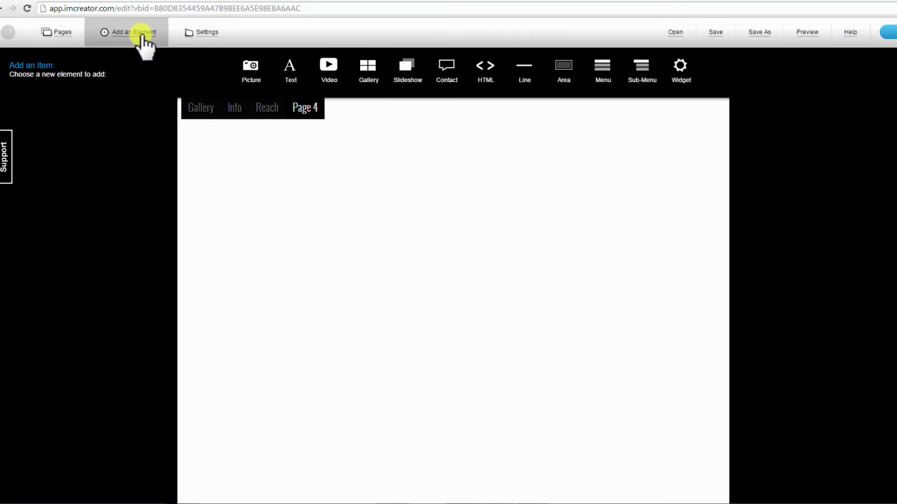
left_click(251, 70)
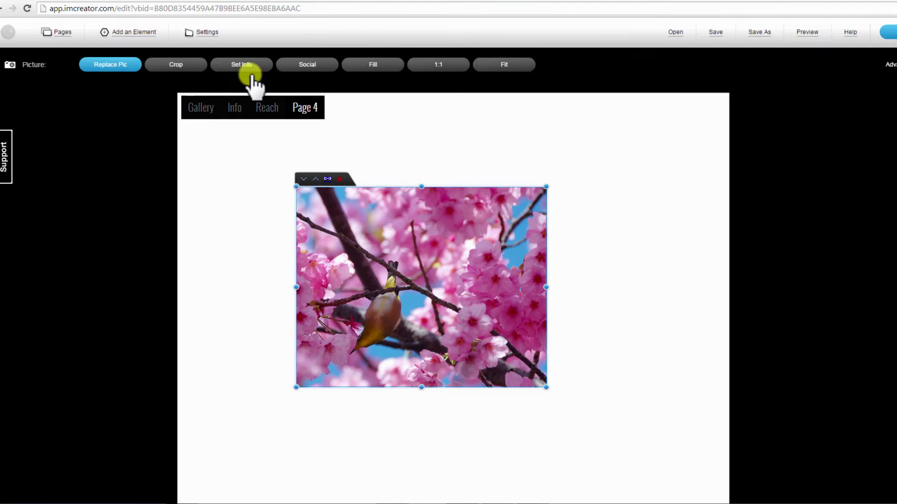
left_click_drag(339, 221, 228, 158)
- Replace the picture with the prodotti-84126 interior photo and stretch it wider
left_click(227, 158)
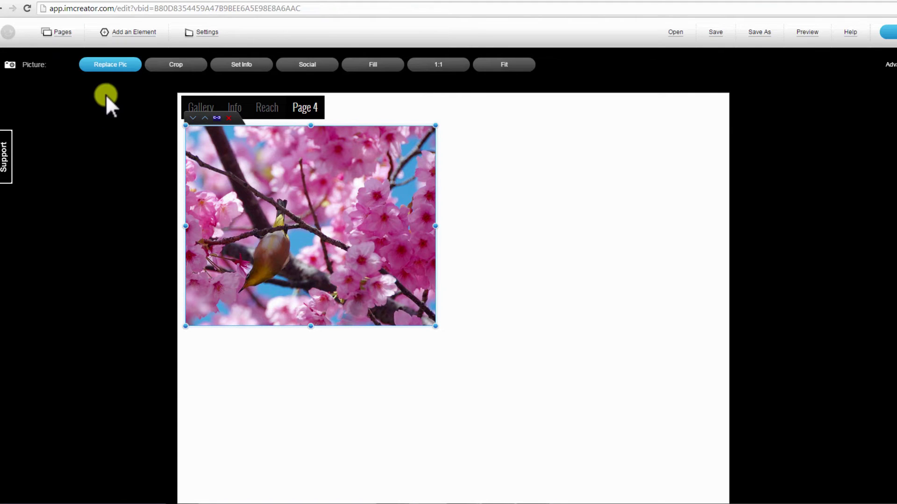
left_click(117, 65)
left_click(147, 141)
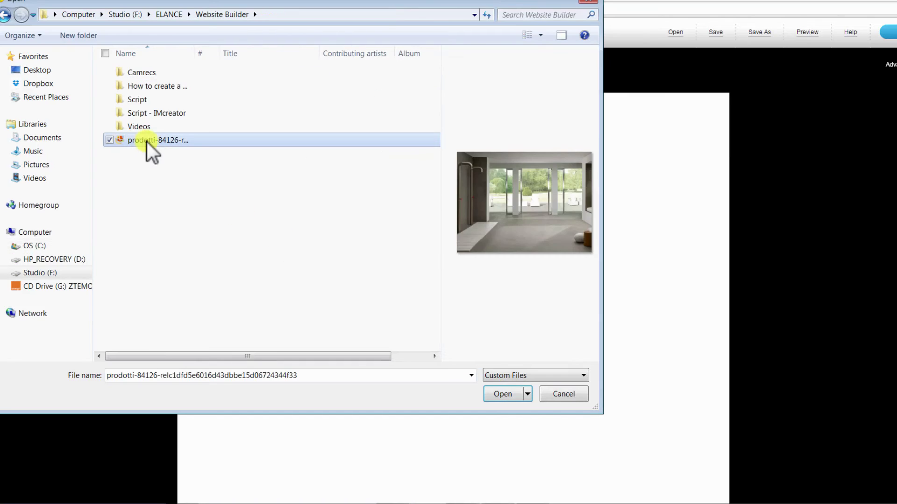
left_click(512, 397)
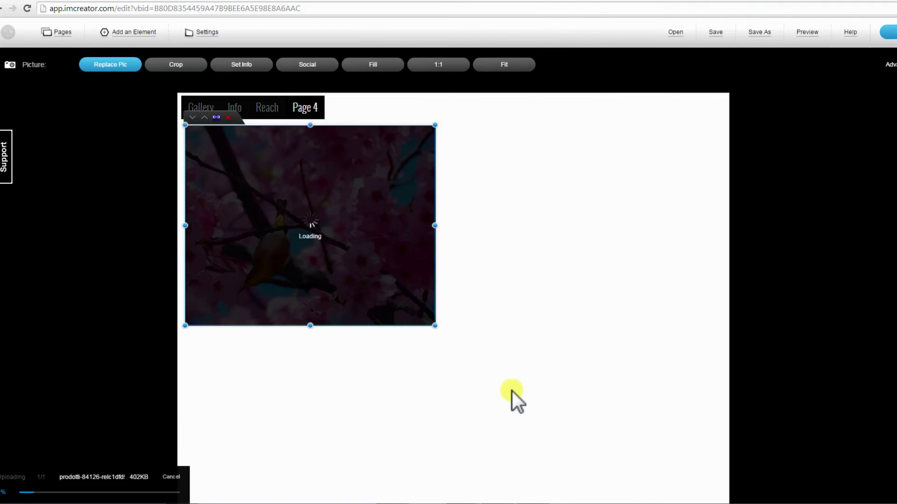
left_click_drag(437, 323, 476, 301)
left_click(504, 344)
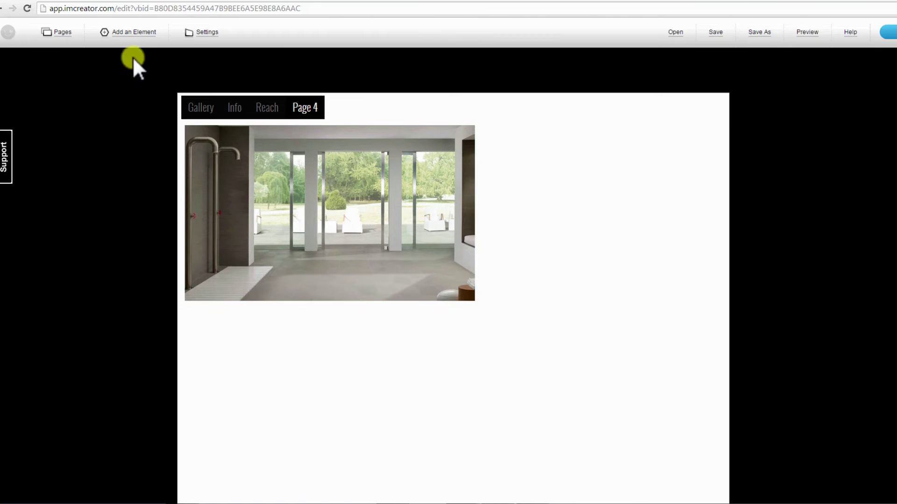
- Add a sample text block headed 'There ain't no party like a Lagos party.' right of the photo
left_click(136, 37)
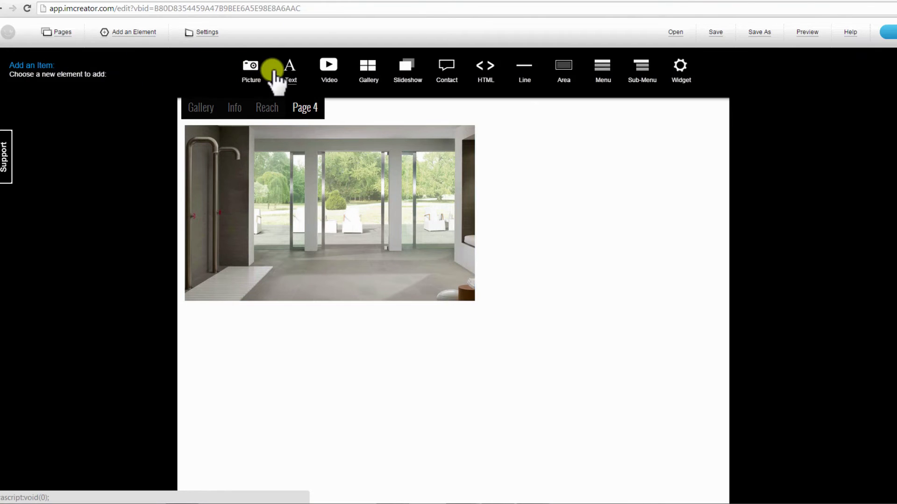
left_click(288, 77)
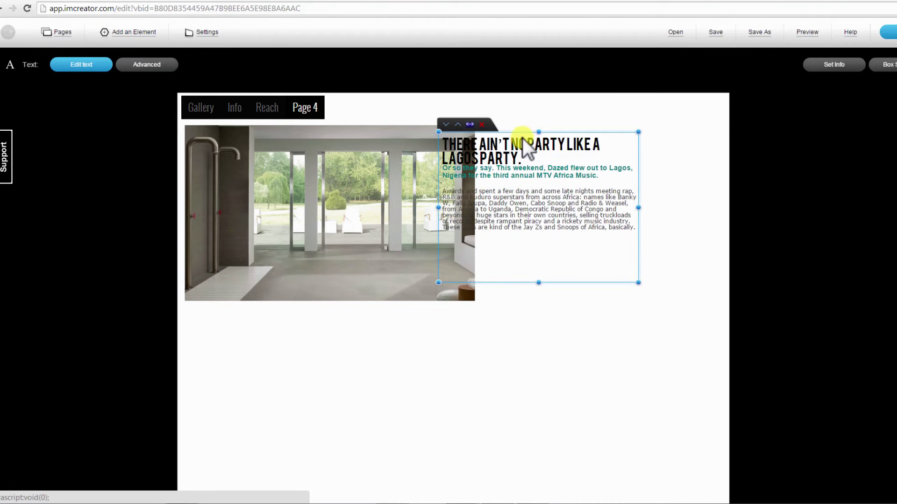
left_click_drag(526, 134, 588, 134)
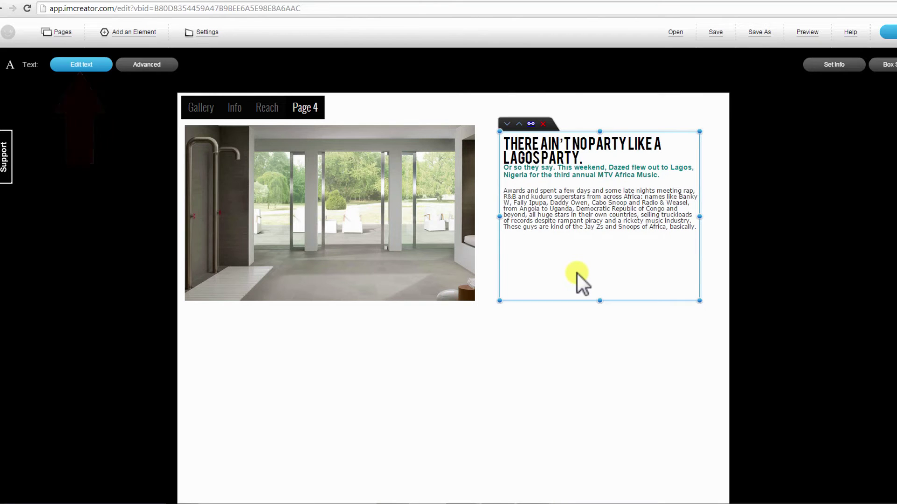
left_click(453, 386)
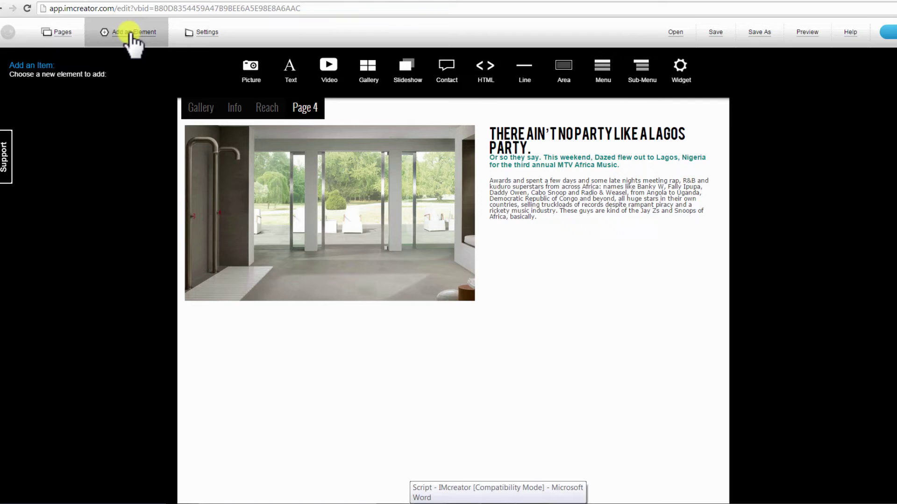
- Add a full-width Gallery element below the interior photo and bring up its Reorder list
left_click(367, 69)
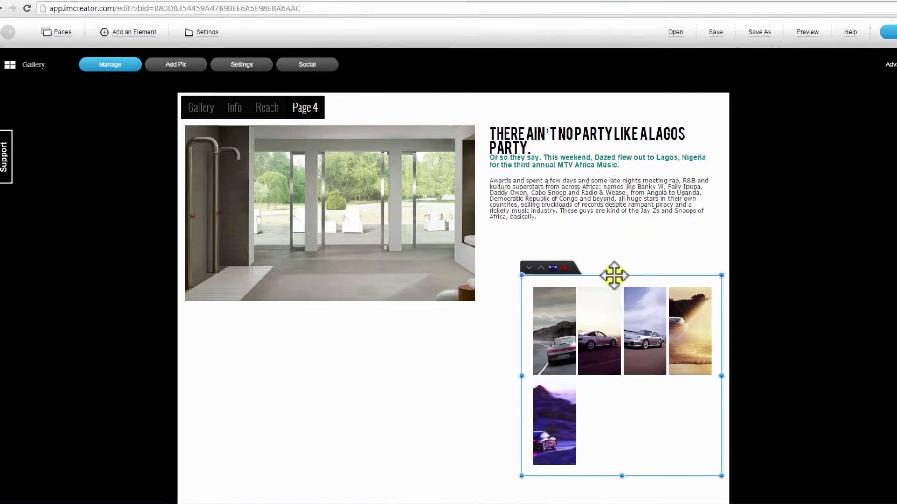
left_click_drag(615, 274, 288, 337)
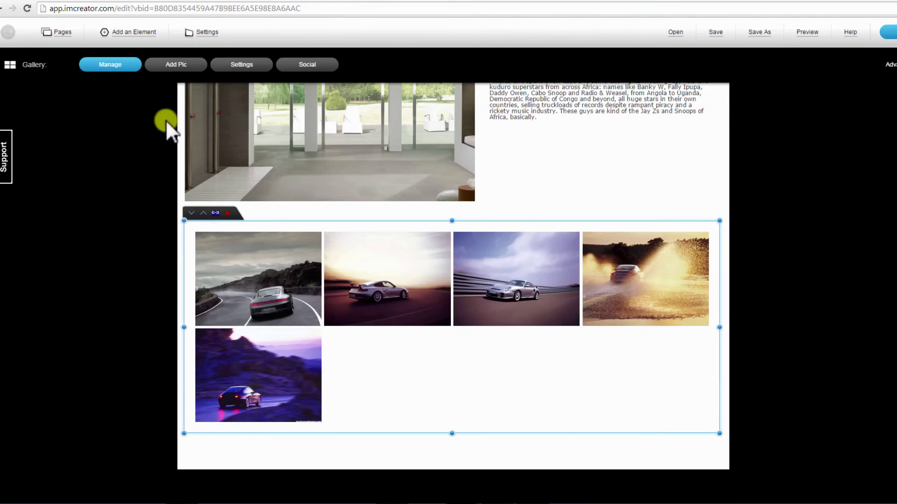
left_click(125, 73)
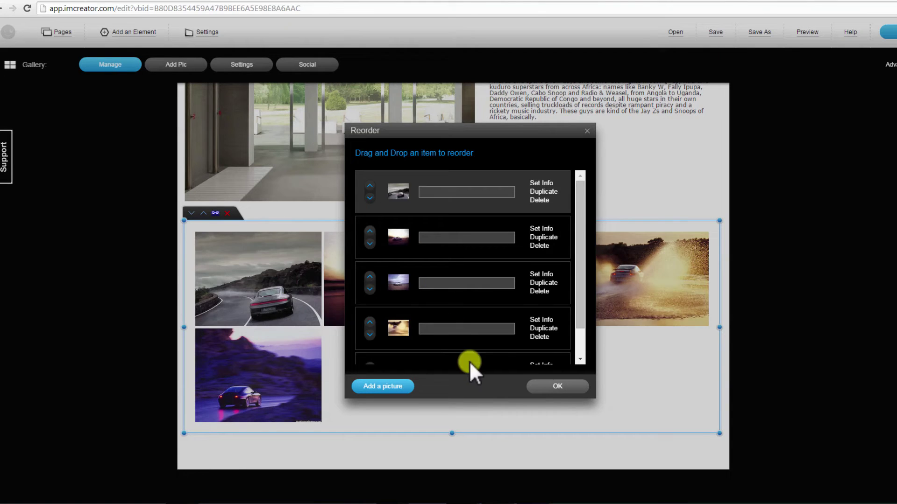
- Move the grey car picture to third place and add the QUANT gull-wing sports car image
left_click_drag(469, 360, 469, 361)
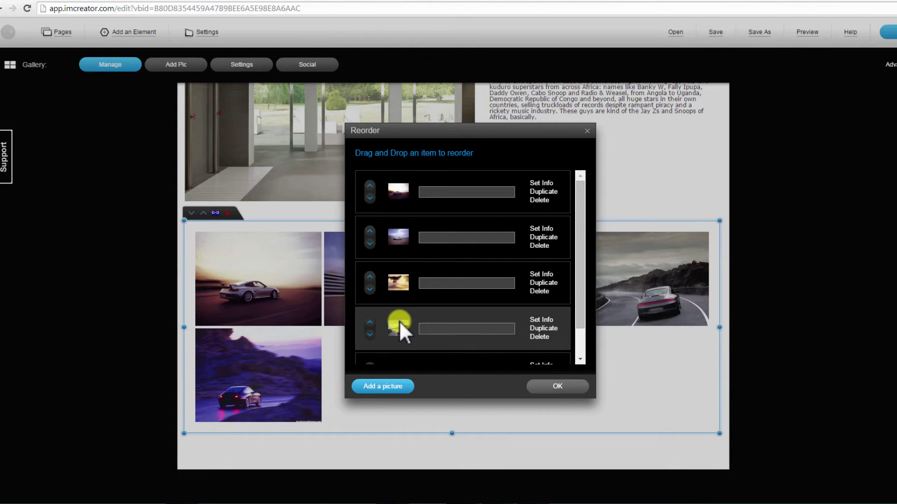
left_click_drag(398, 321, 397, 277)
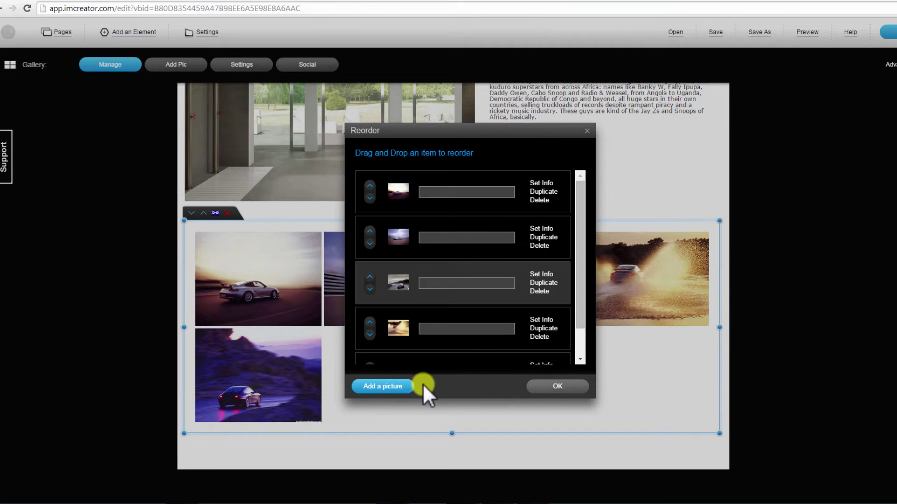
left_click(382, 388)
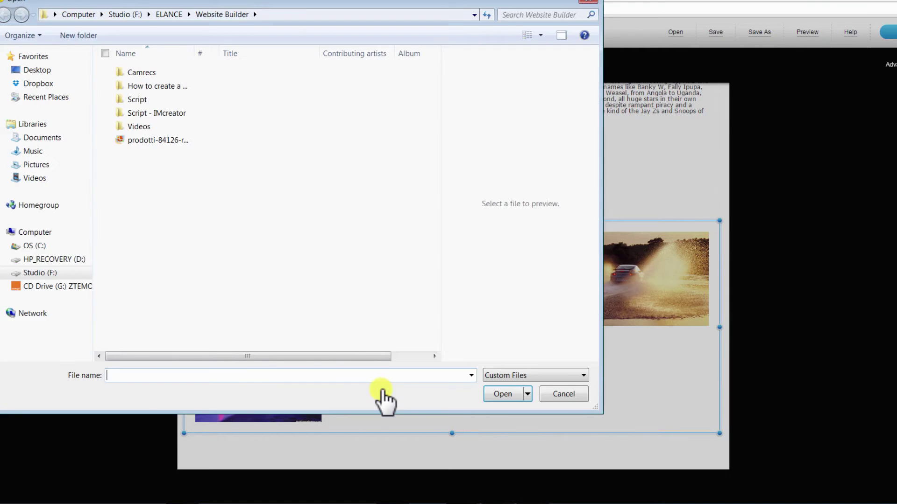
left_click(113, 152)
left_click(116, 139)
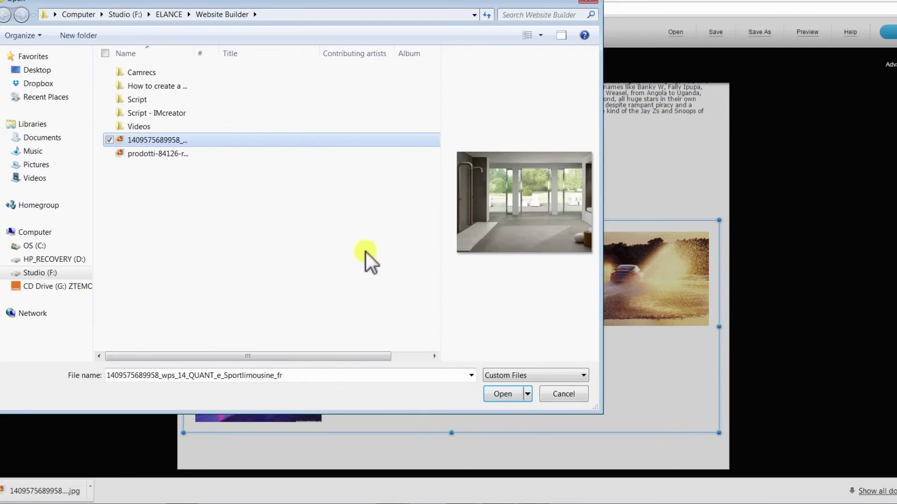
left_click(501, 394)
left_click(545, 388)
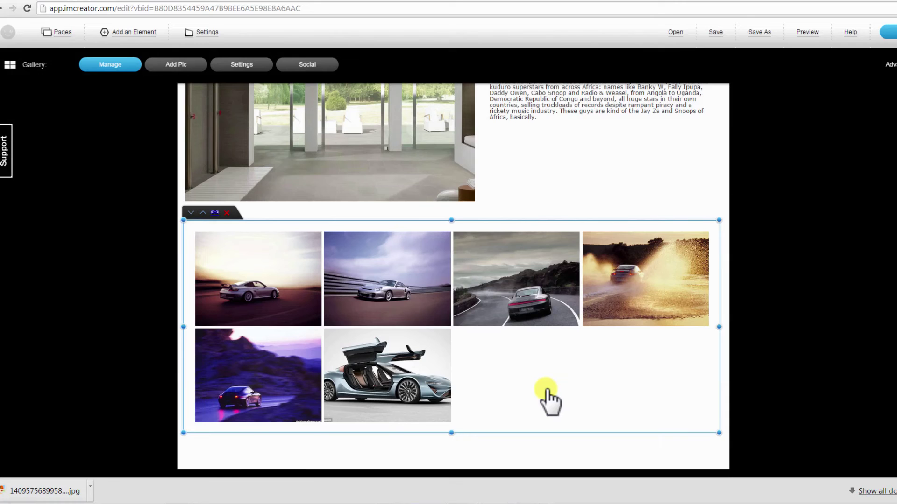
- Set the car gallery to 3 pictures per line, 2 rows and 5px spacing
left_click(234, 69)
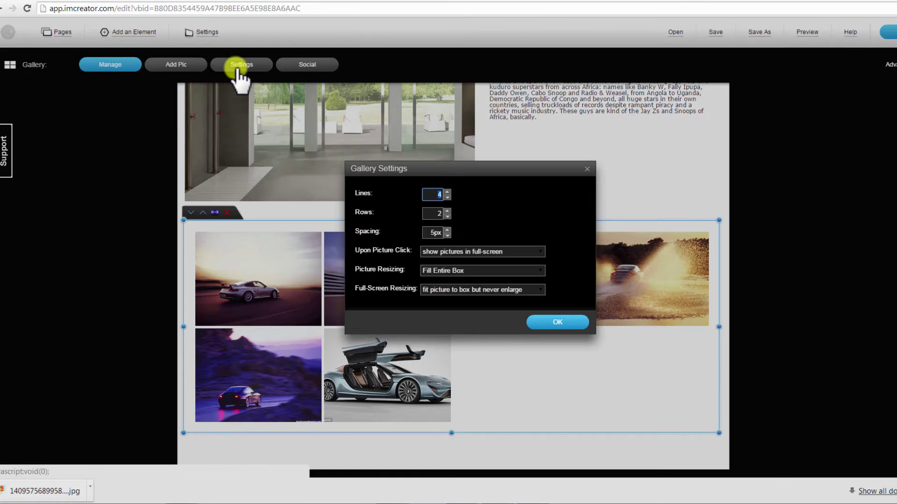
left_click(447, 197)
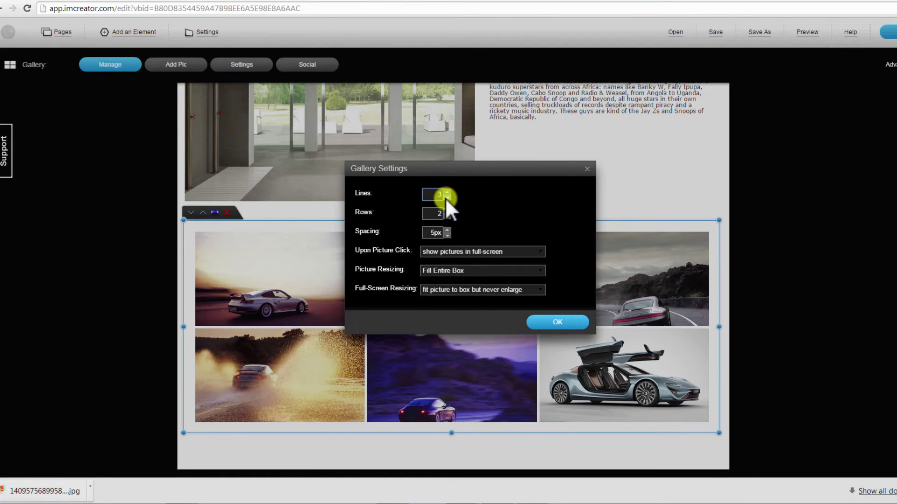
left_click(447, 217)
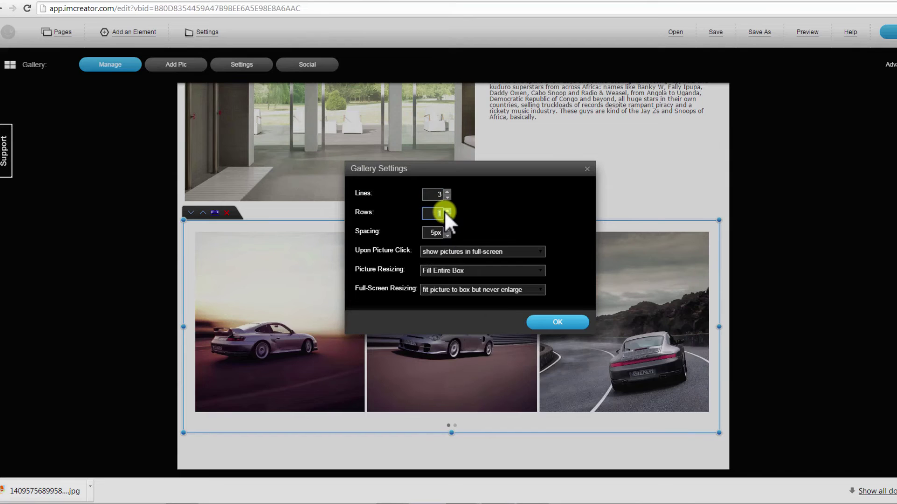
left_click(447, 210)
left_click(447, 211)
left_click(447, 217)
left_click(446, 229)
left_click(446, 229)
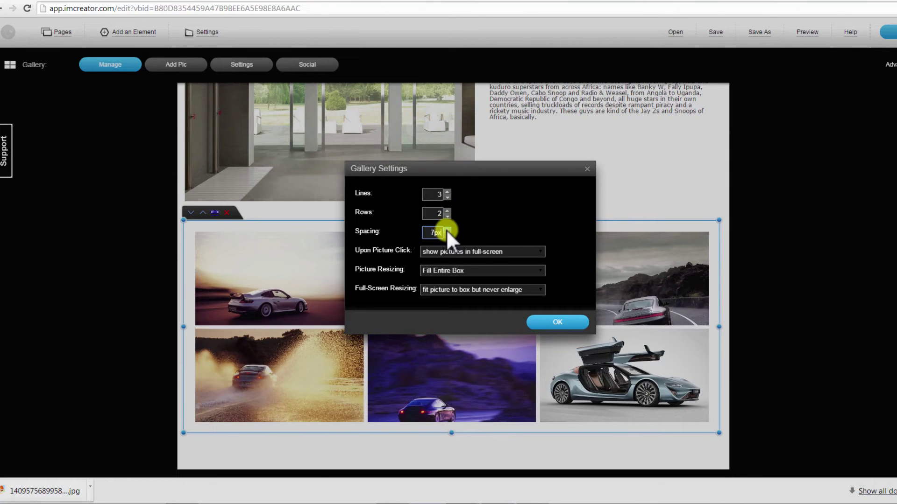
left_click(447, 228)
left_click(446, 228)
left_click(447, 234)
left_click(447, 234)
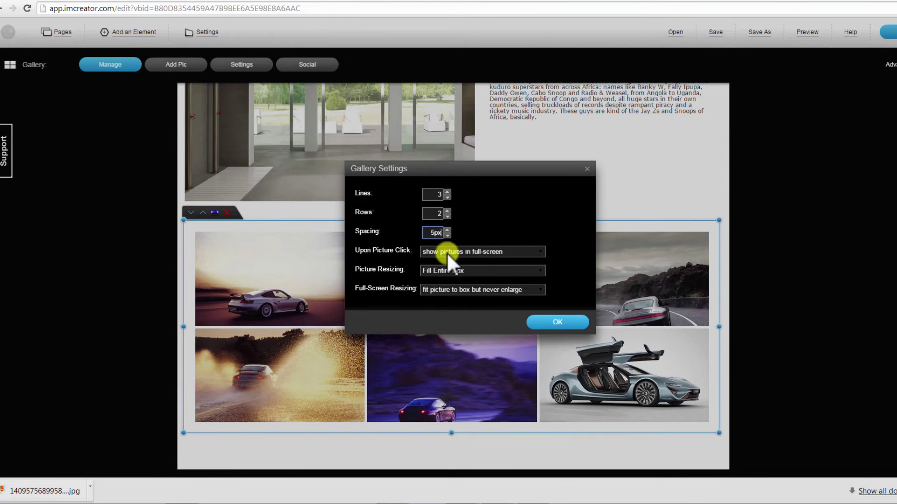
left_click(536, 325)
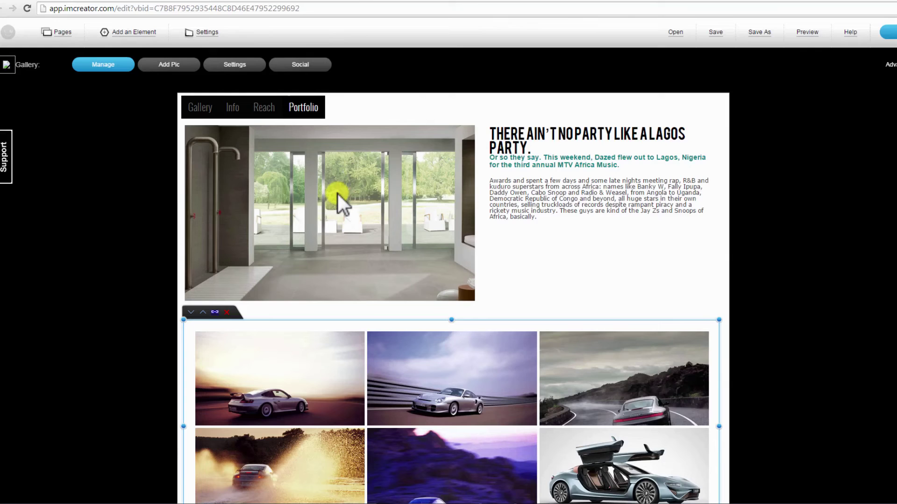
- Turn on 'Show like button for pictures' in the gallery's Social settings
left_click(303, 68)
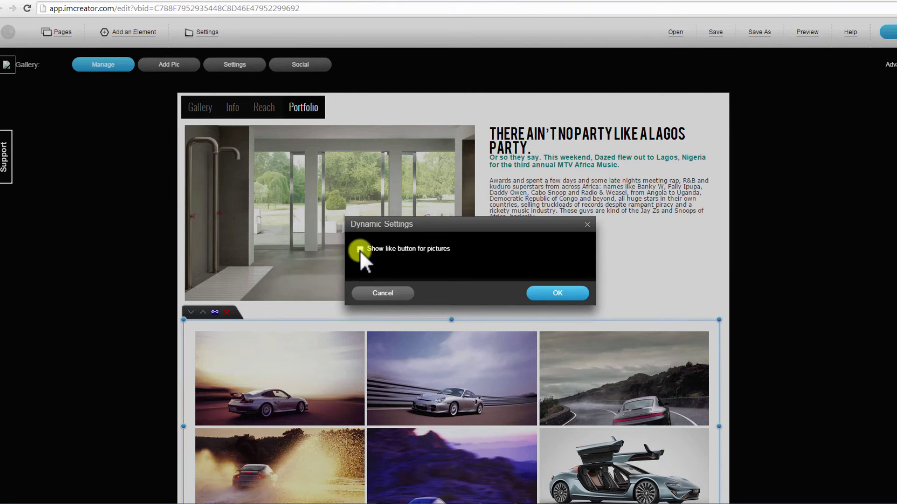
left_click(560, 298)
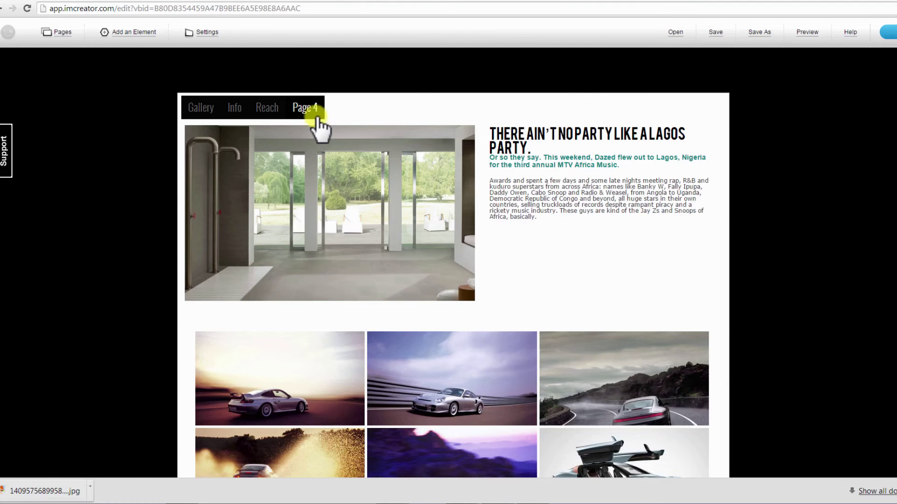
- Rename the Page 4 navigation page to 'Portfolio' via Manage / Add Page
left_click(311, 111)
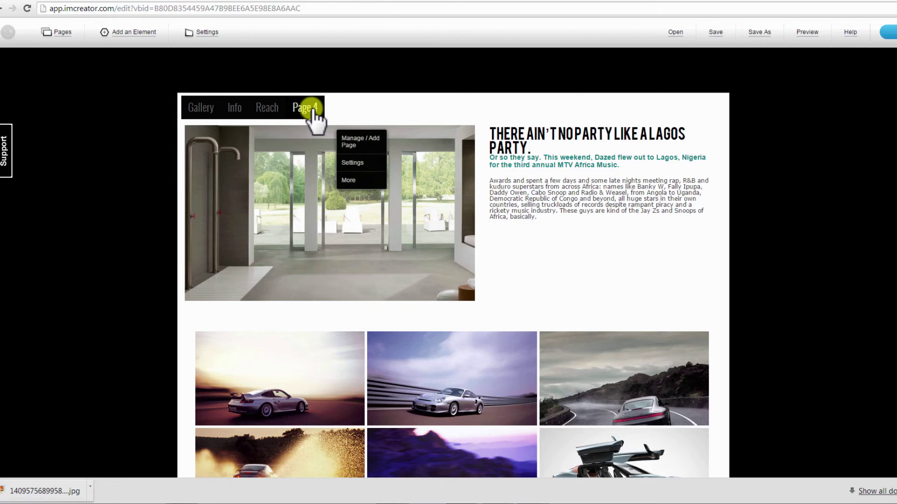
left_click(360, 142)
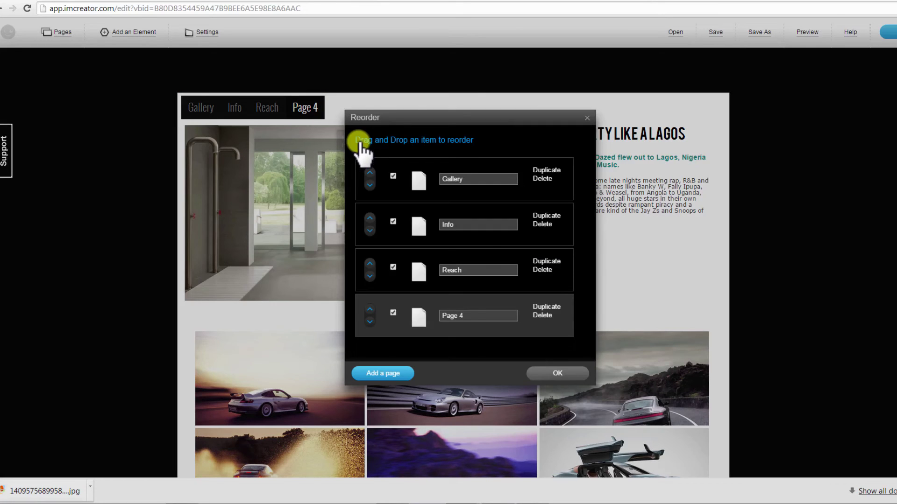
triple_click(471, 316)
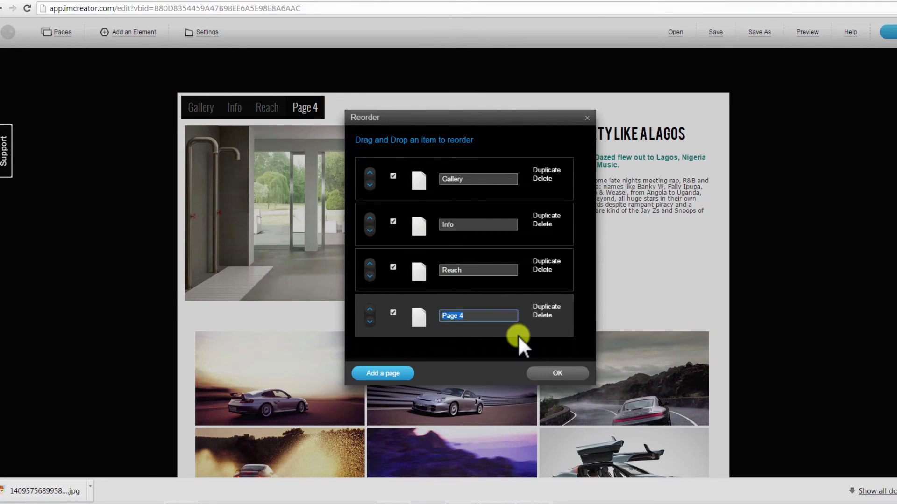
type("Portfolio")
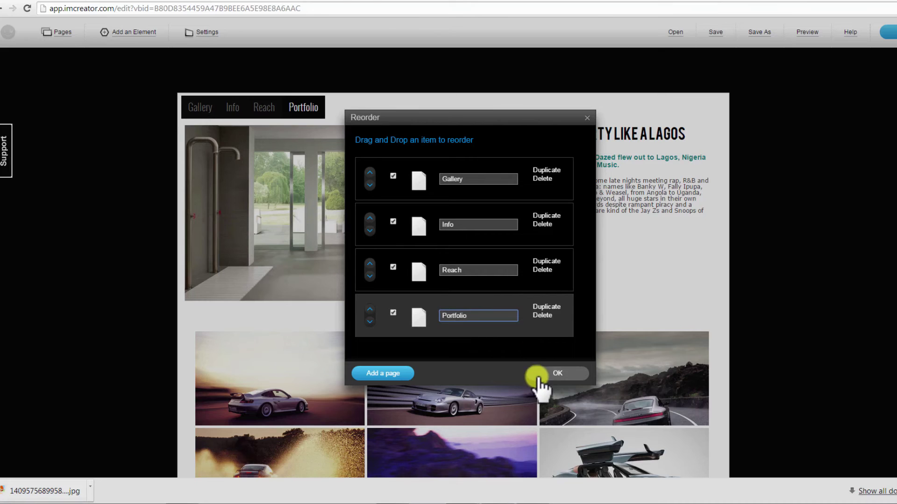
left_click(542, 377)
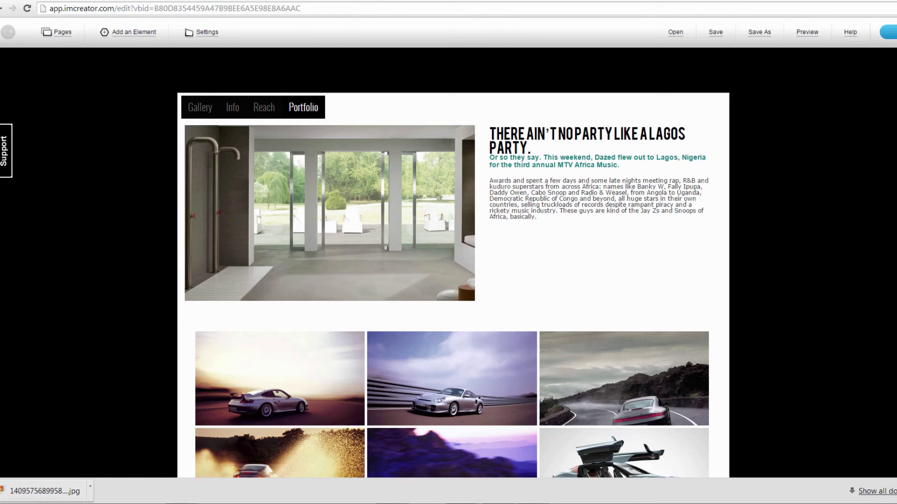
- Save the site as 'Myonlineportfolio', removing the spaces from 'My online portfolio'
left_click(715, 33)
type("My ")
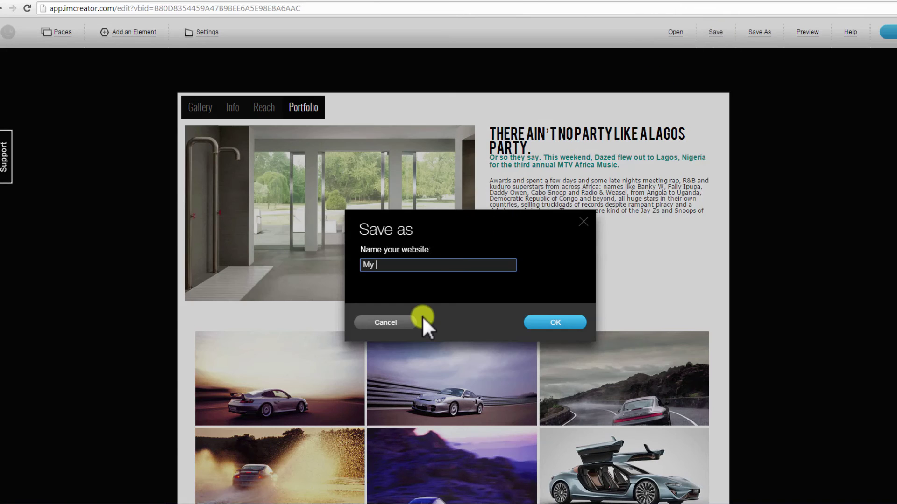
type("online portfolio")
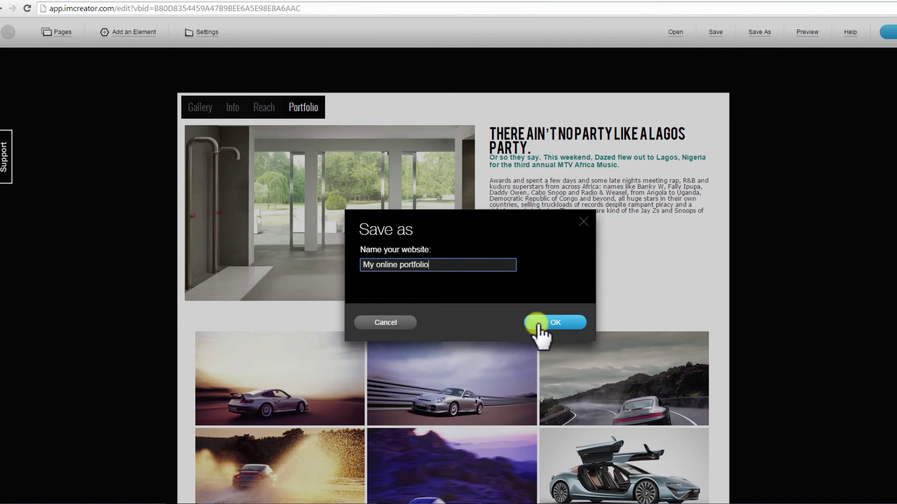
left_click(545, 326)
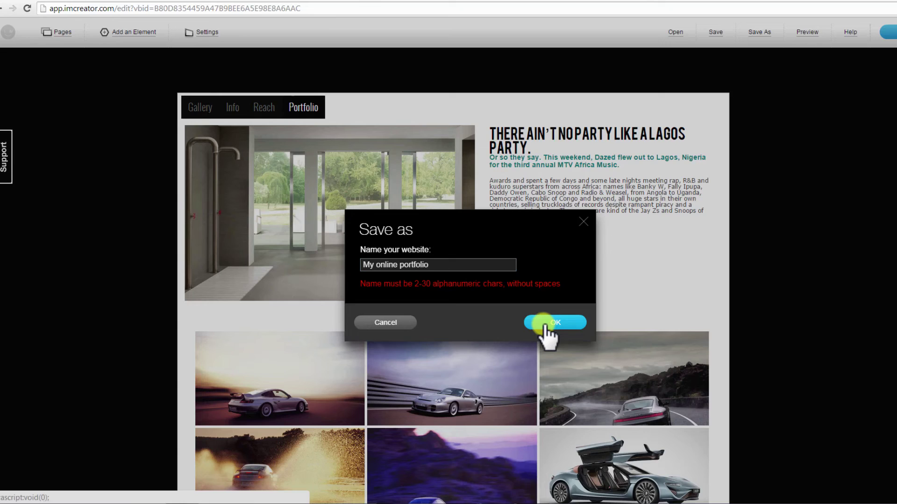
left_click(398, 265)
key("BackSpace")
left_click(376, 265)
key("BackSpace")
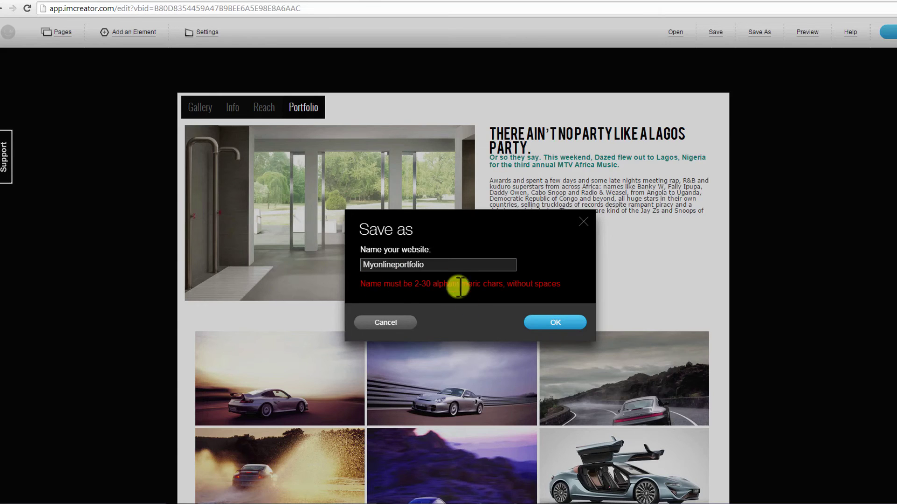
left_click(538, 323)
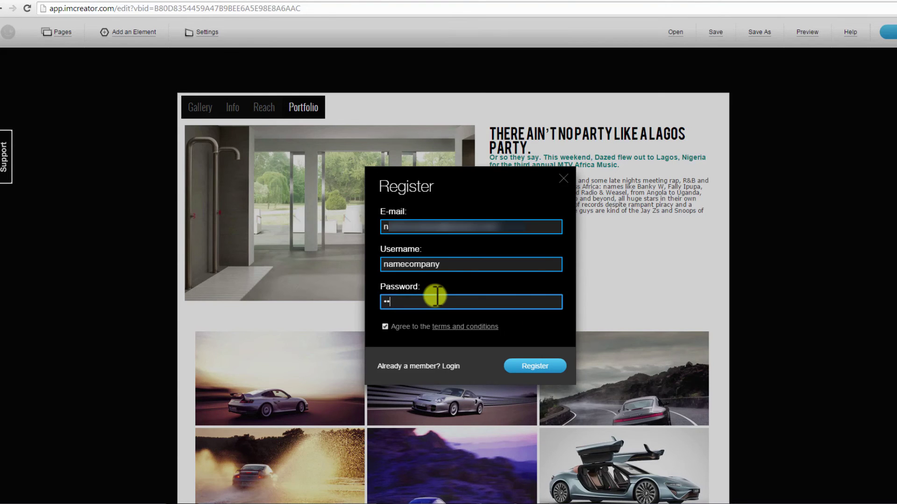
- Fill in the Register form's e-mail, username and password, then submit the registration
type("•••")
type("••••••")
left_click(537, 374)
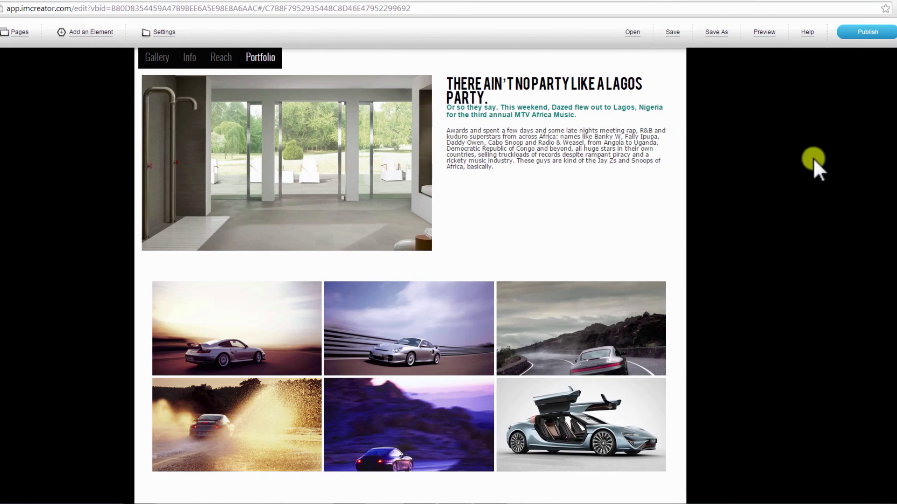
- Publish the site and add the '36 mo - $5.95/mo' hosting plan to the cart
left_click(847, 36)
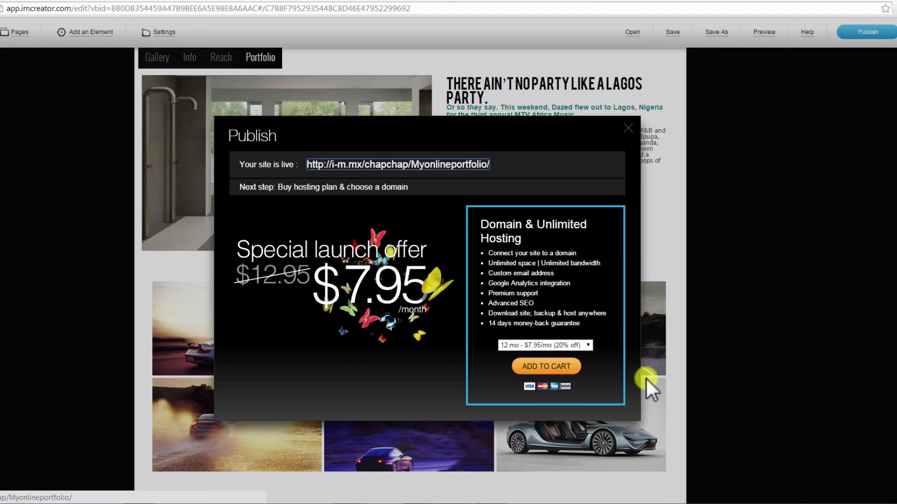
left_click(542, 345)
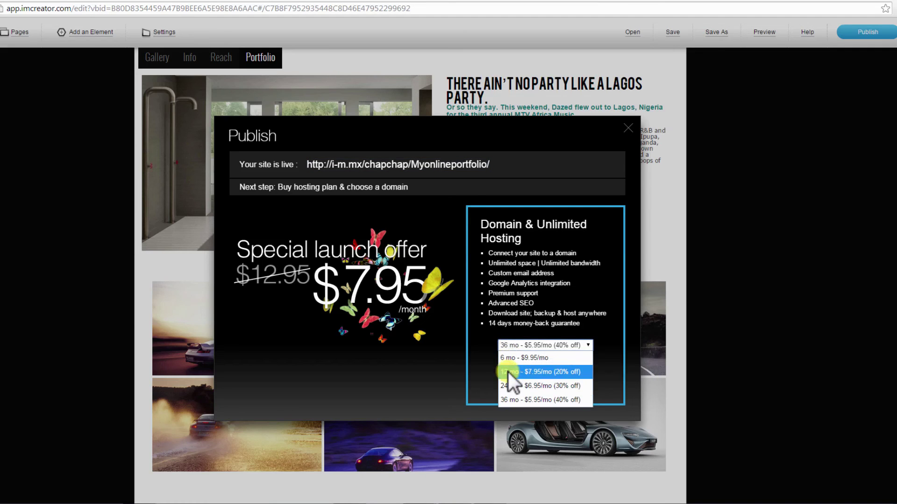
left_click(507, 400)
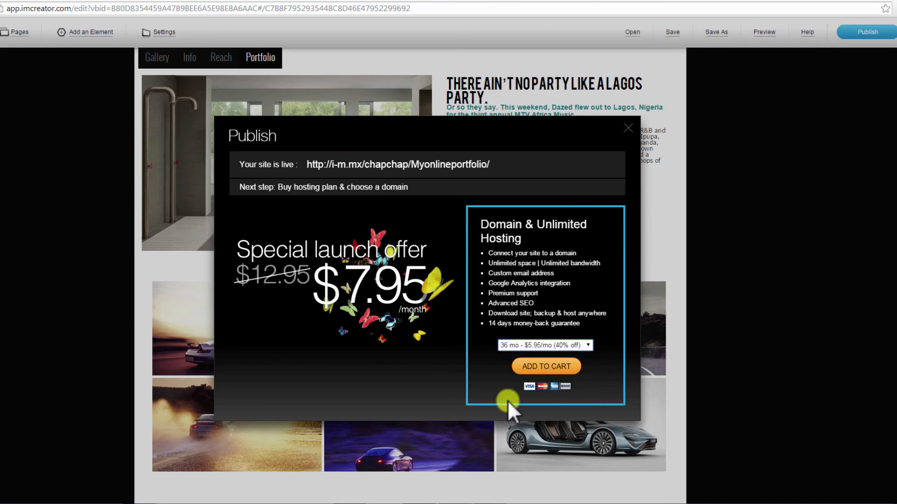
left_click(525, 374)
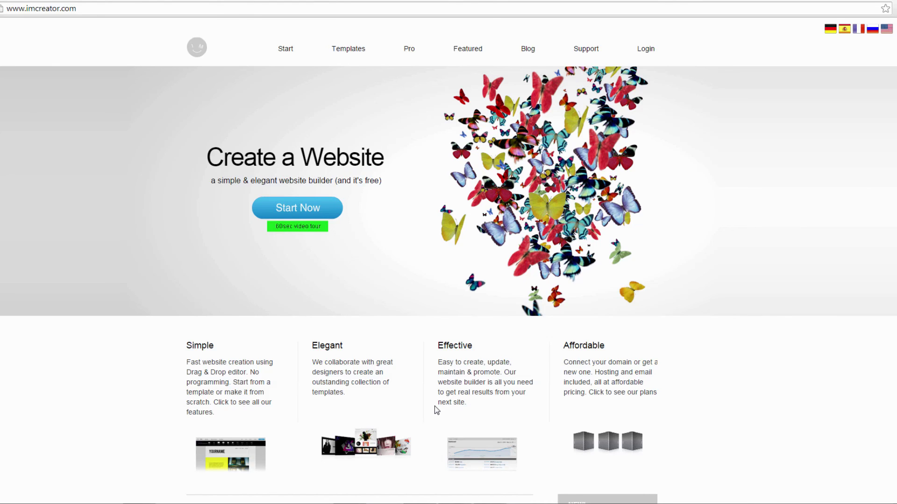
scroll(435, 407, "down", 7)
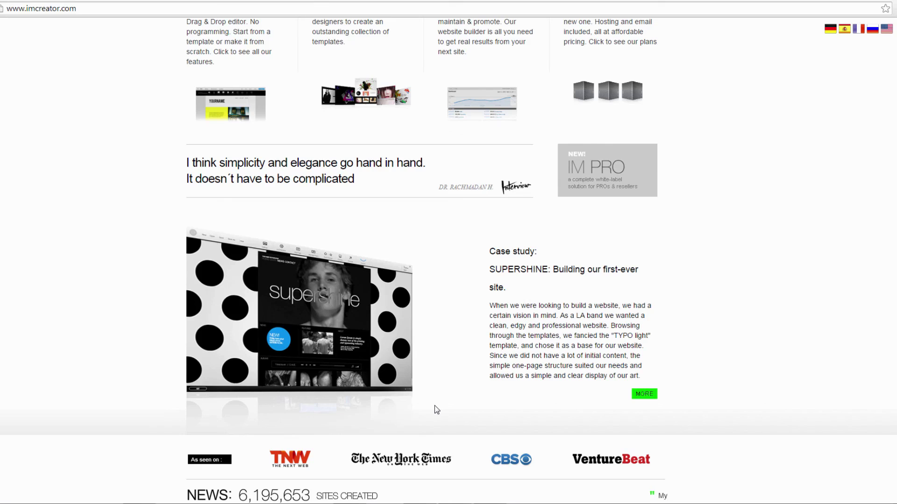
scroll(434, 405, "down", 7)
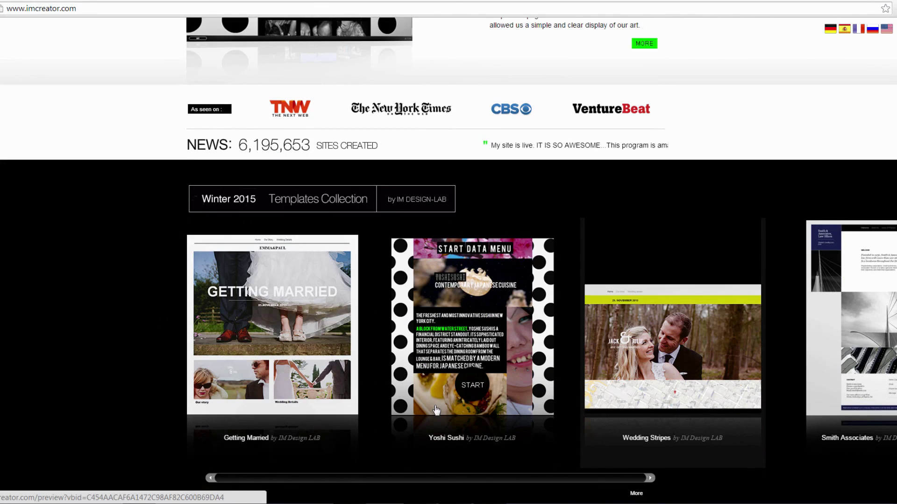
scroll(435, 410, "down", 5)
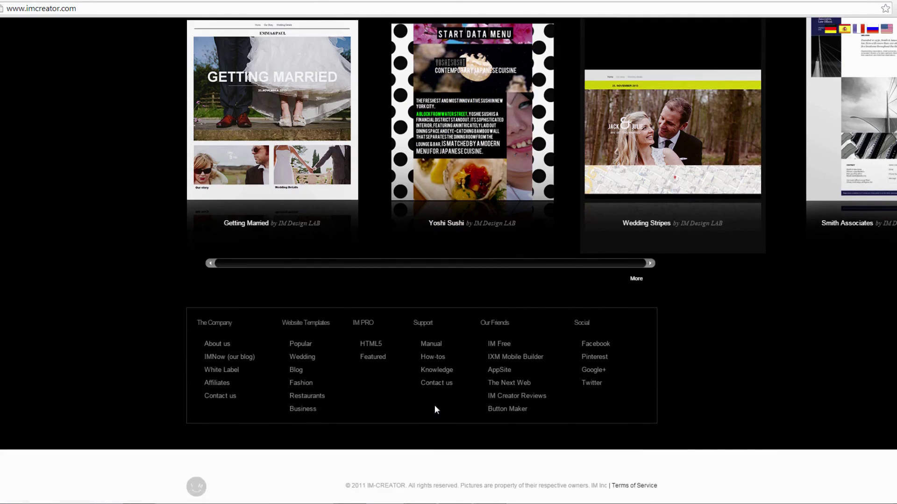